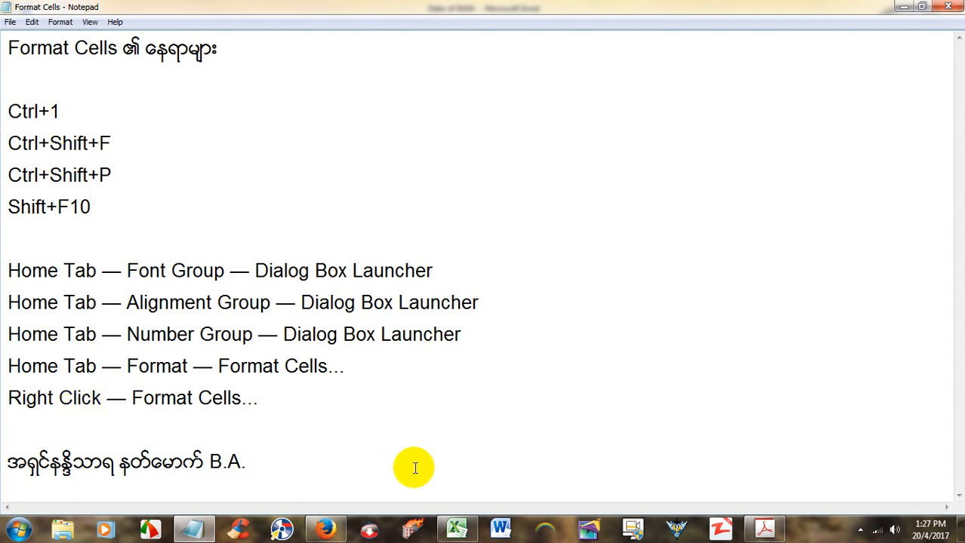
Step: Switch from the Notepad notes to the Date of Birth workbook in Excel
{"action": "left_click", "coordinate": [457, 528]}
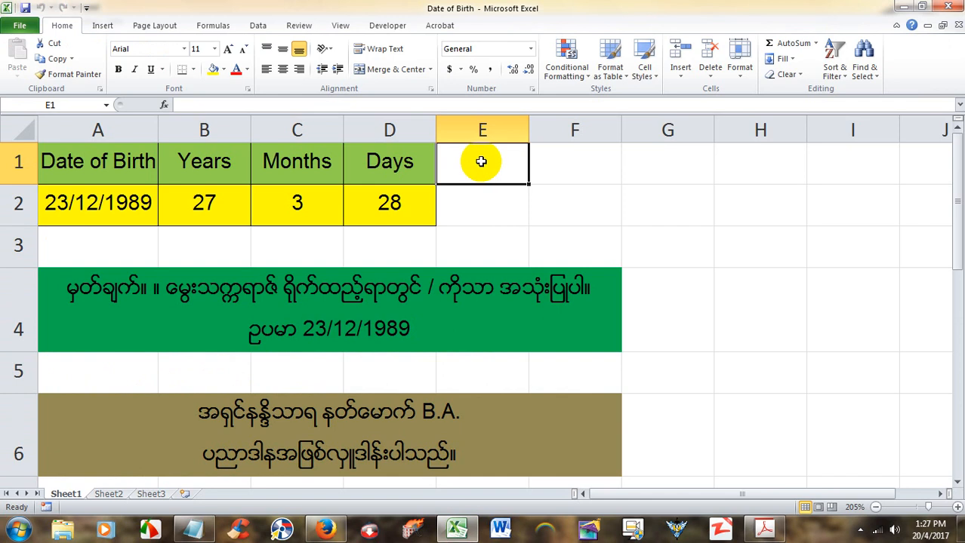
{"action": "key", "text": "ctrl+1"}
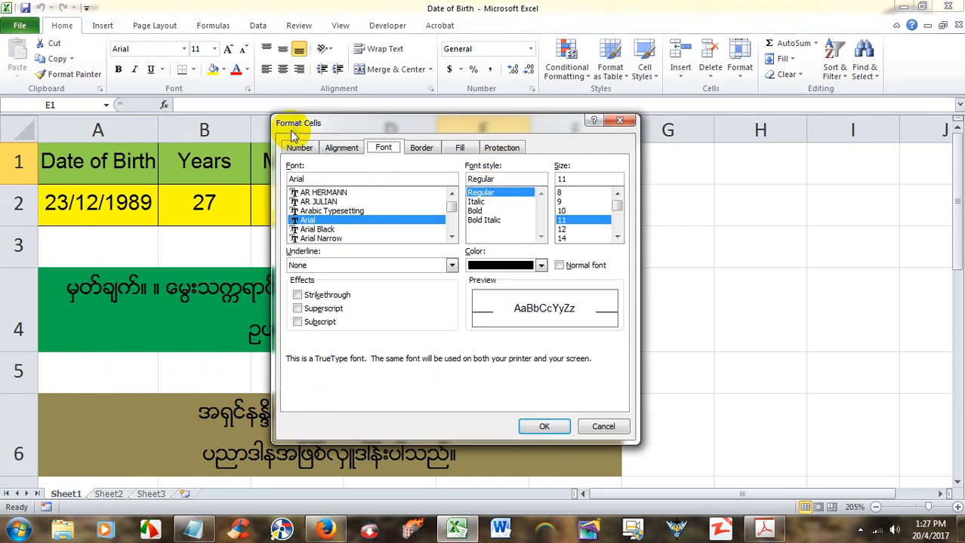
{"action": "left_click", "coordinate": [619, 122]}
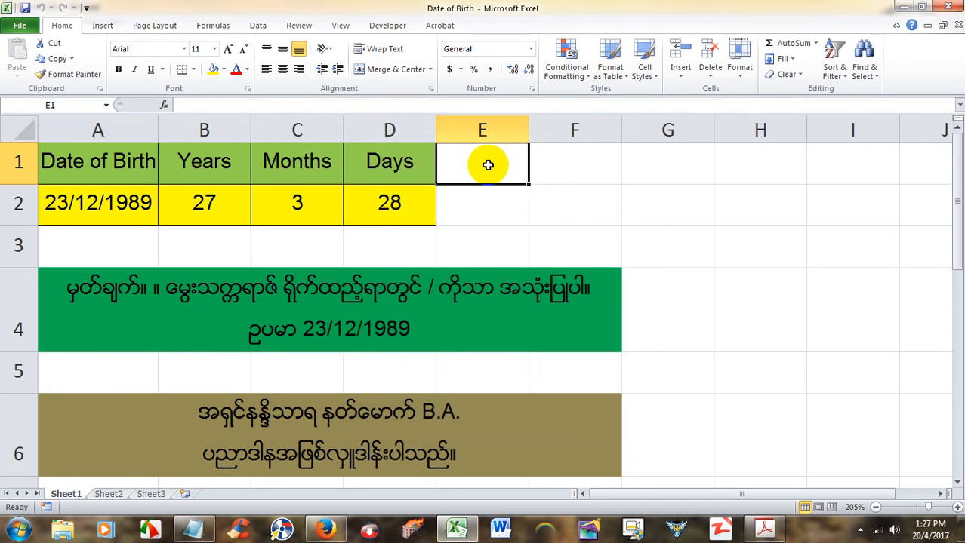
{"action": "key", "text": "ctrl+1"}
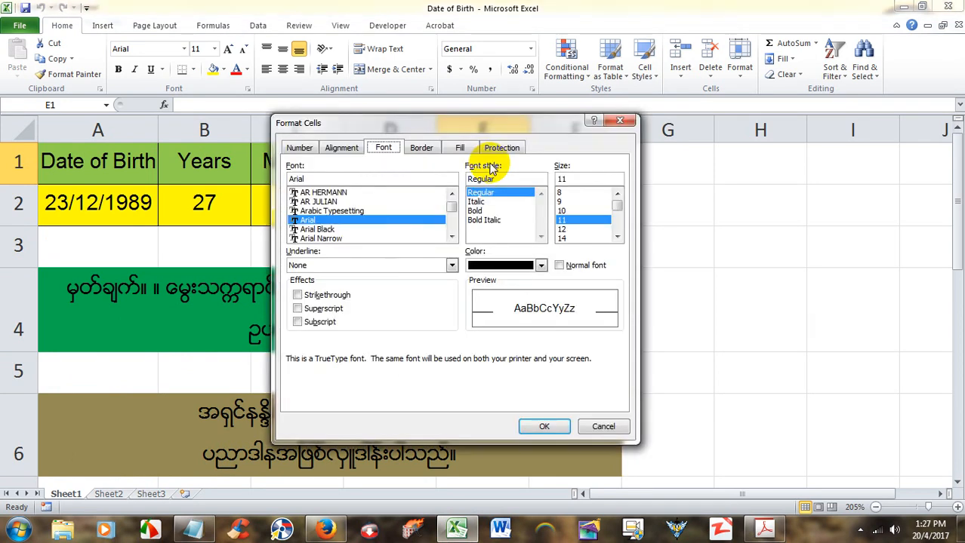
{"action": "left_click", "coordinate": [619, 121]}
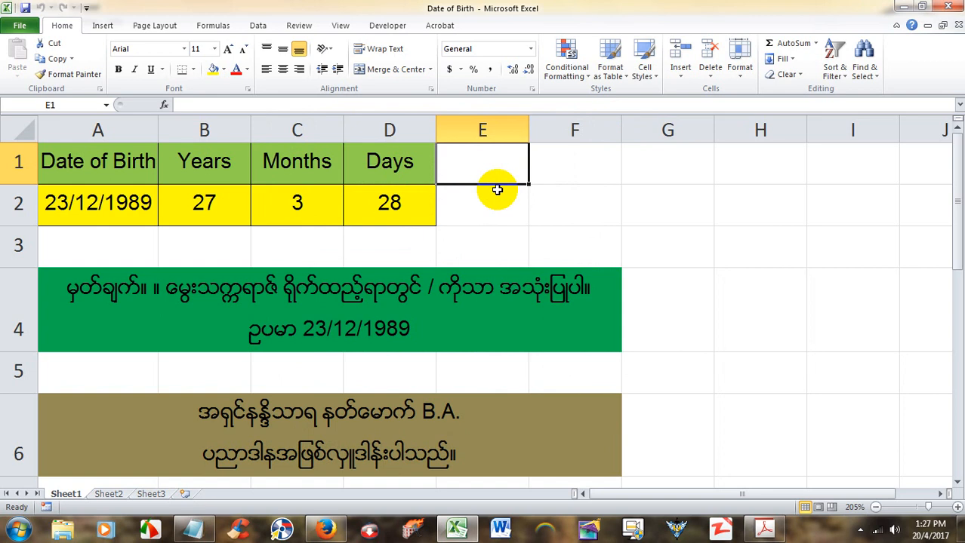
{"action": "key", "text": "ctrl+1"}
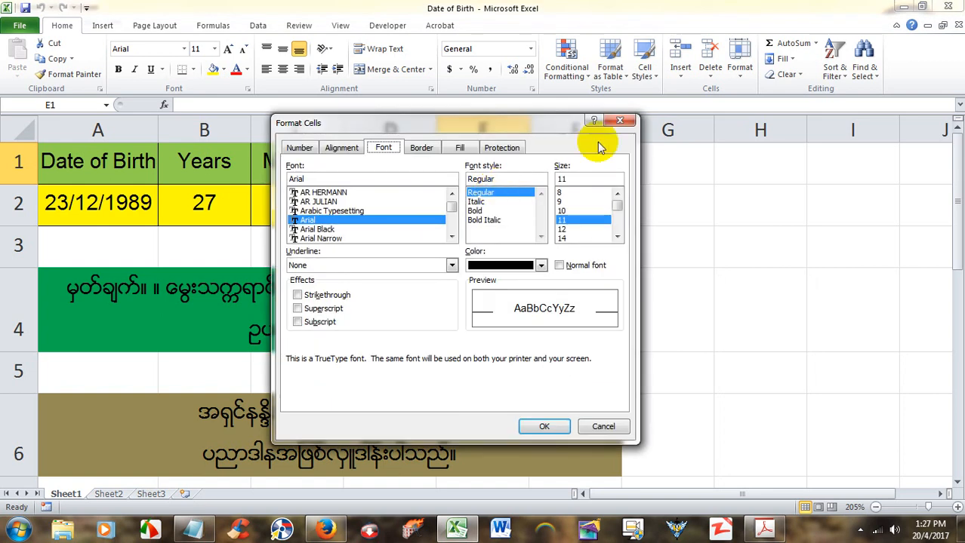
{"action": "left_click", "coordinate": [619, 123]}
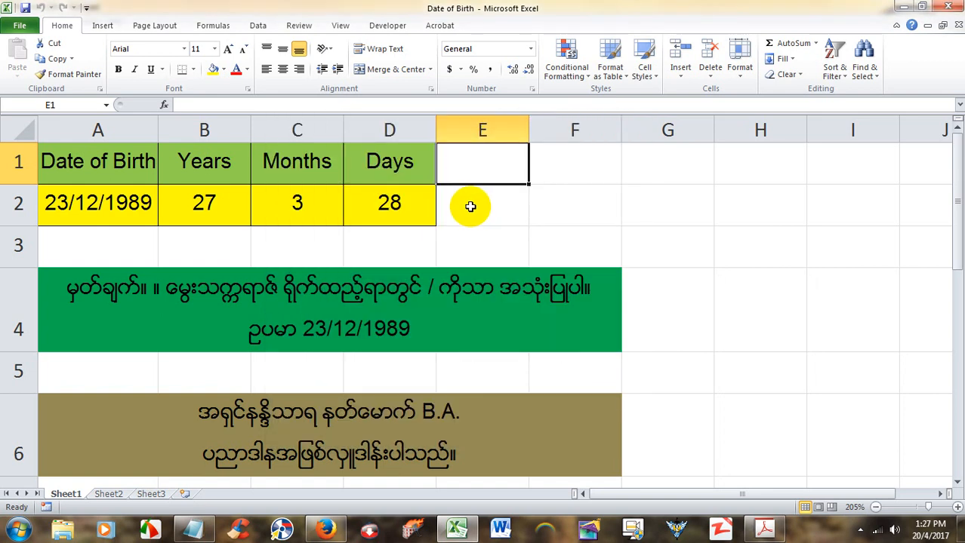
{"action": "key", "text": "shift+F10"}
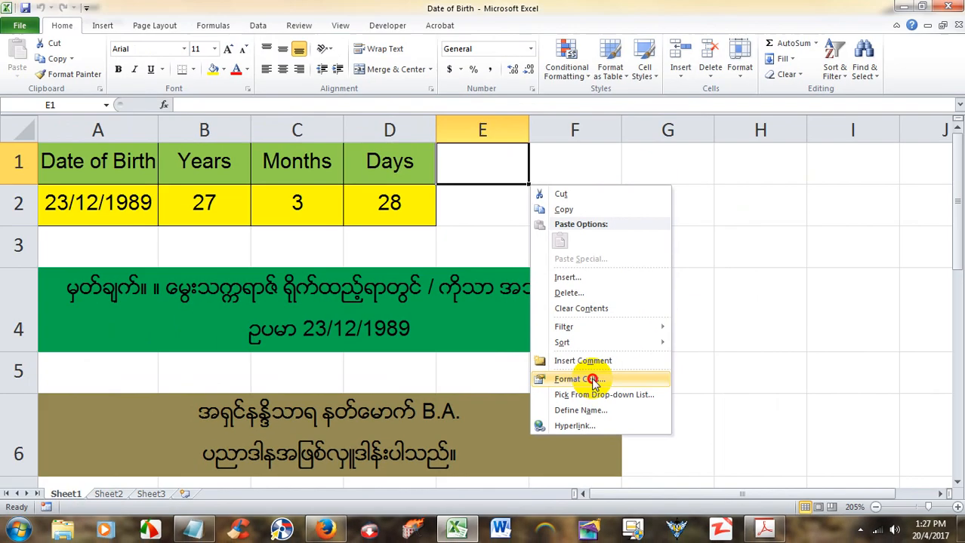
{"action": "left_click", "coordinate": [492, 270]}
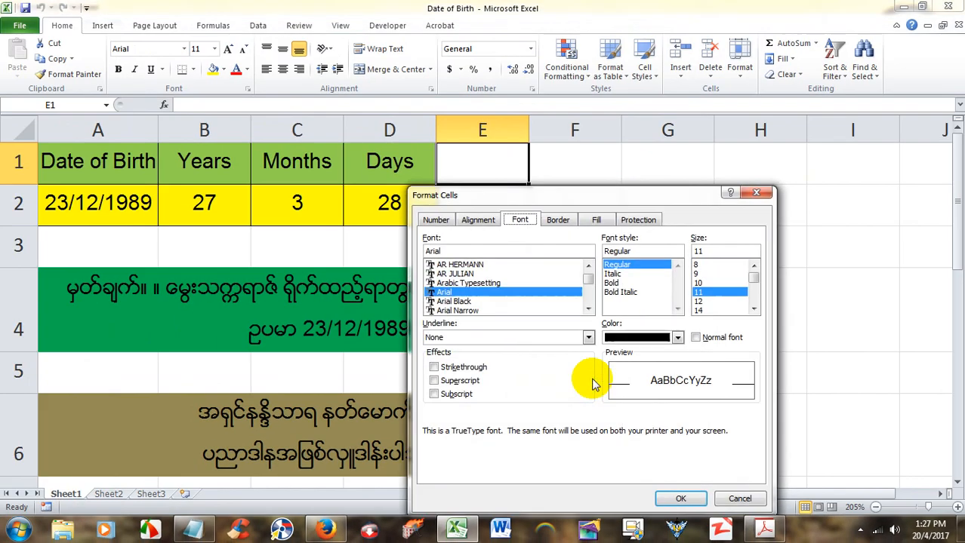
{"action": "left_click_drag", "start_coordinate": [517, 197], "coordinate": [389, 162]}
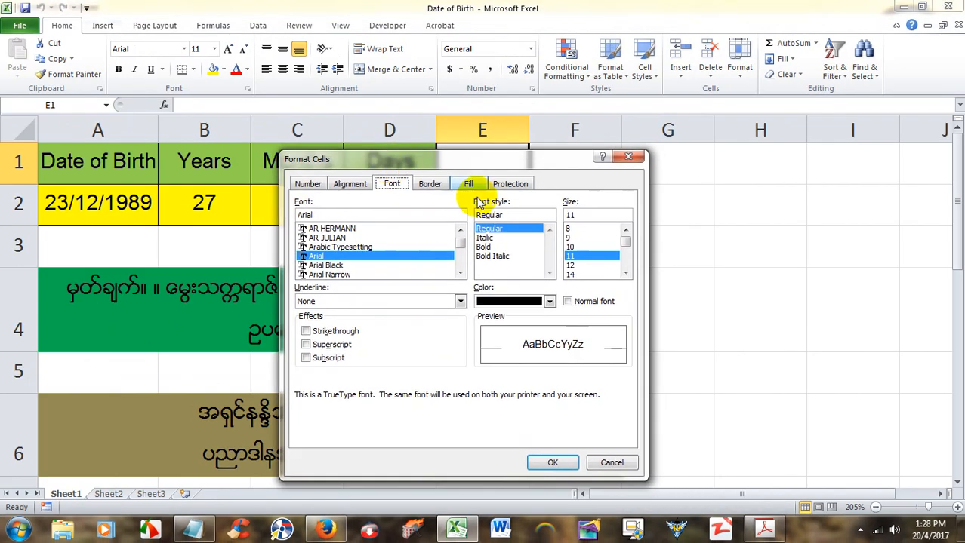
{"action": "left_click", "coordinate": [627, 159]}
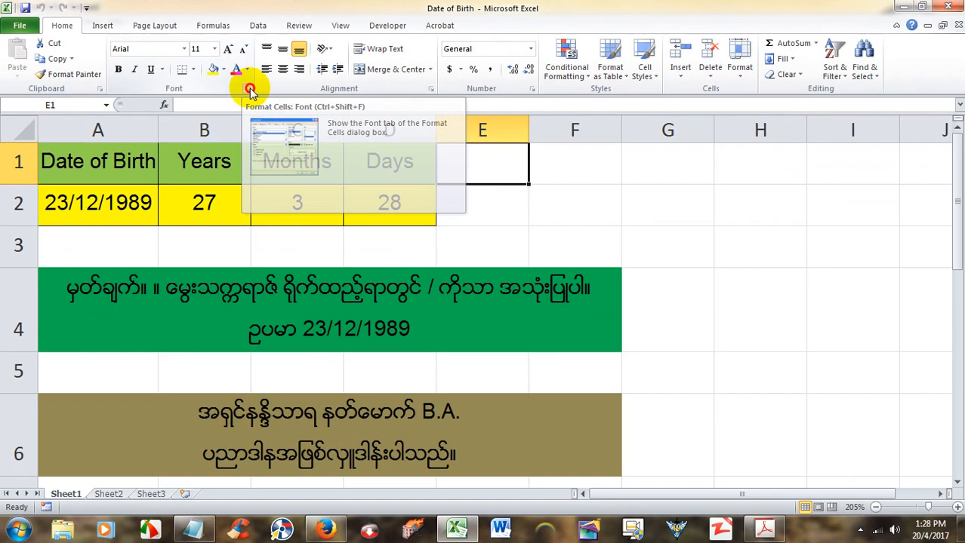
{"action": "left_click", "coordinate": [398, 179]}
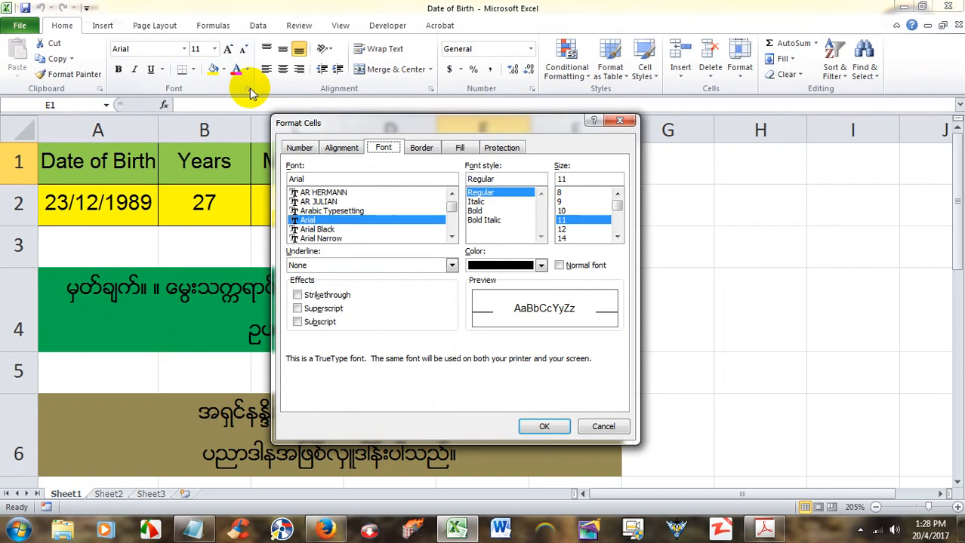
{"action": "left_click_drag", "start_coordinate": [357, 125], "coordinate": [231, 138]}
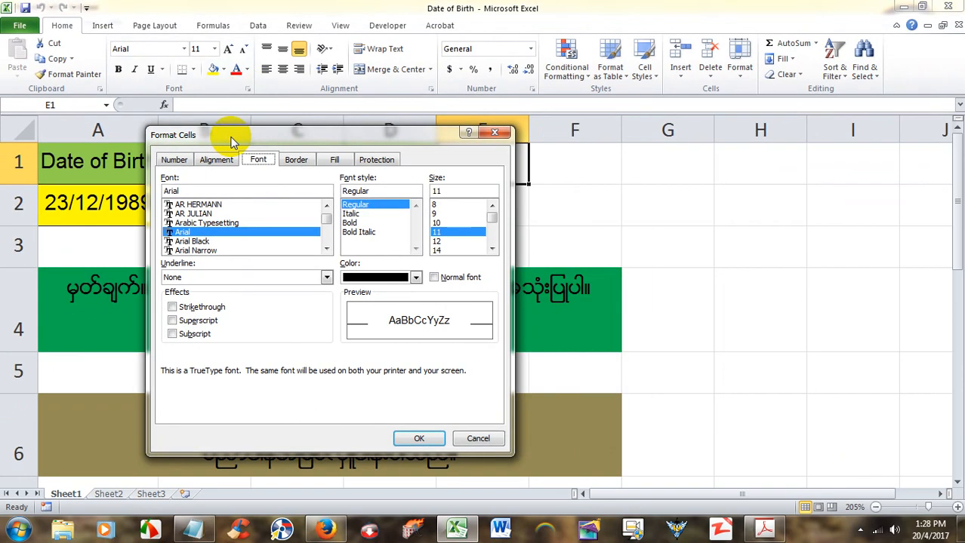
{"action": "left_click", "coordinate": [495, 132]}
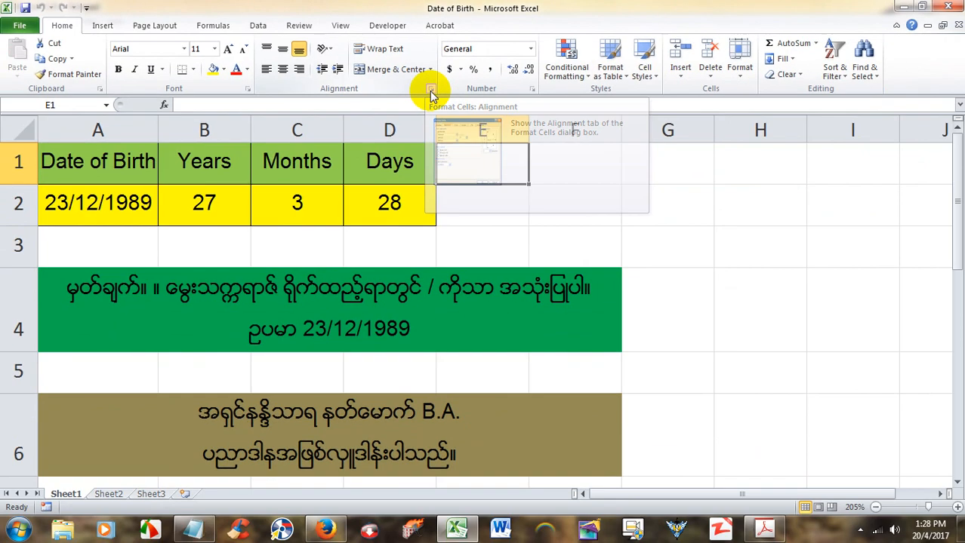
{"action": "left_click", "coordinate": [431, 93]}
{"action": "left_click_drag", "start_coordinate": [404, 139], "coordinate": [479, 122]}
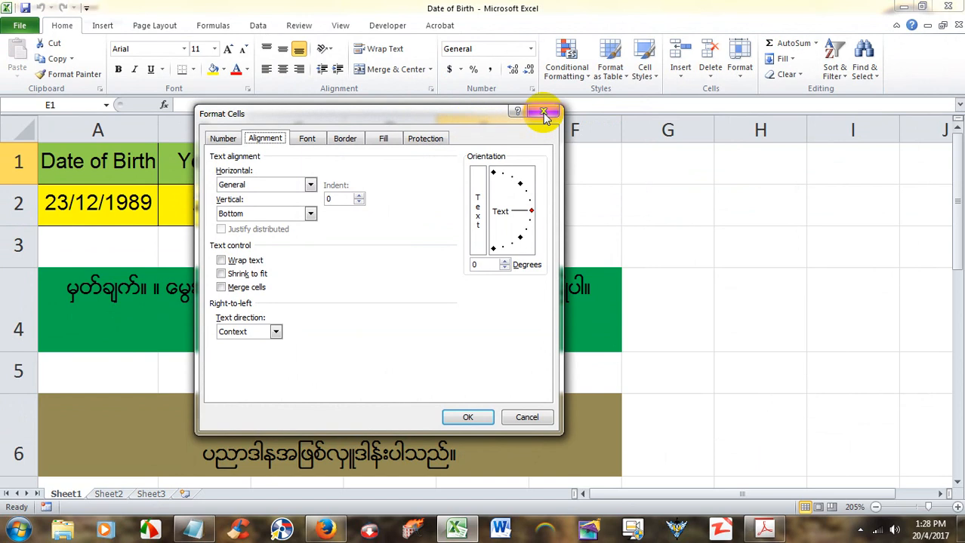
{"action": "left_click", "coordinate": [543, 112]}
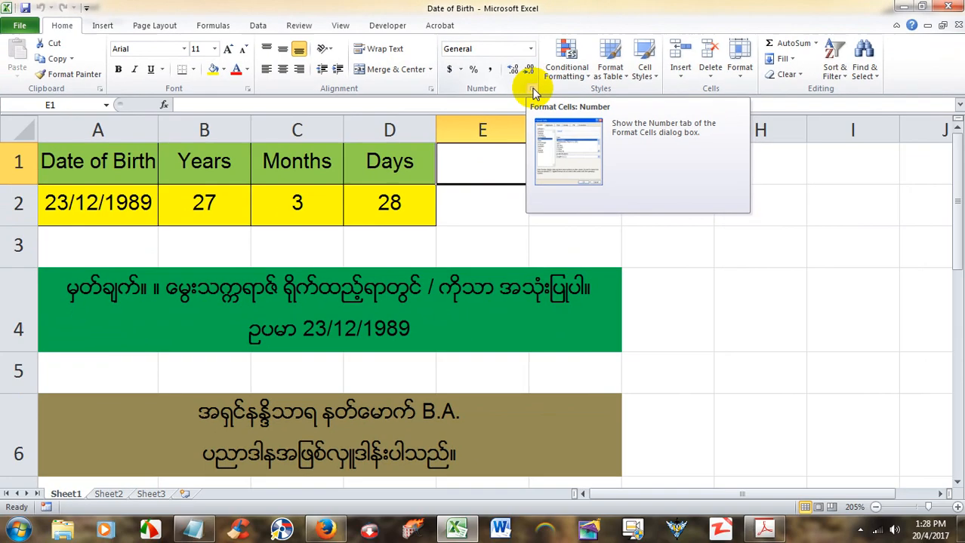
{"action": "left_click", "coordinate": [533, 92]}
{"action": "left_click_drag", "start_coordinate": [477, 119], "coordinate": [508, 118]}
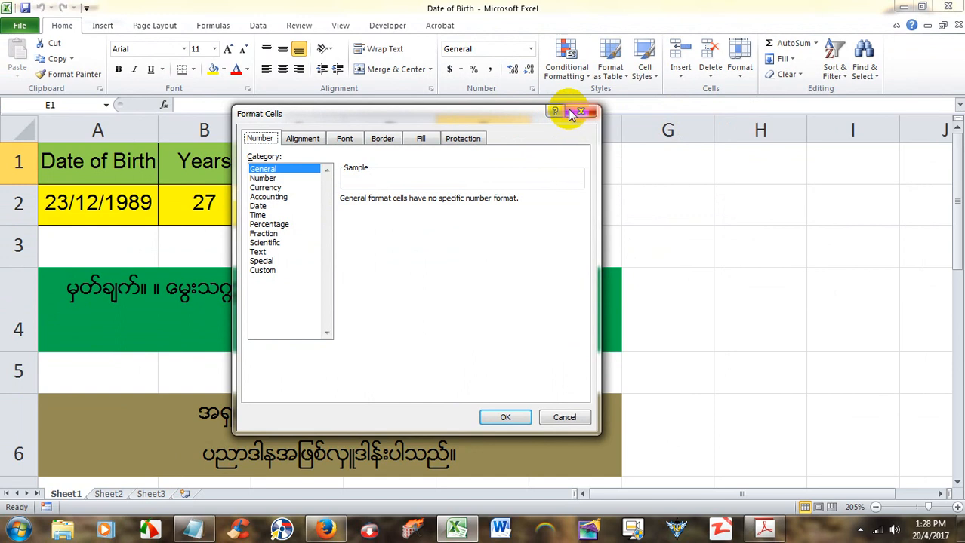
{"action": "left_click", "coordinate": [571, 112]}
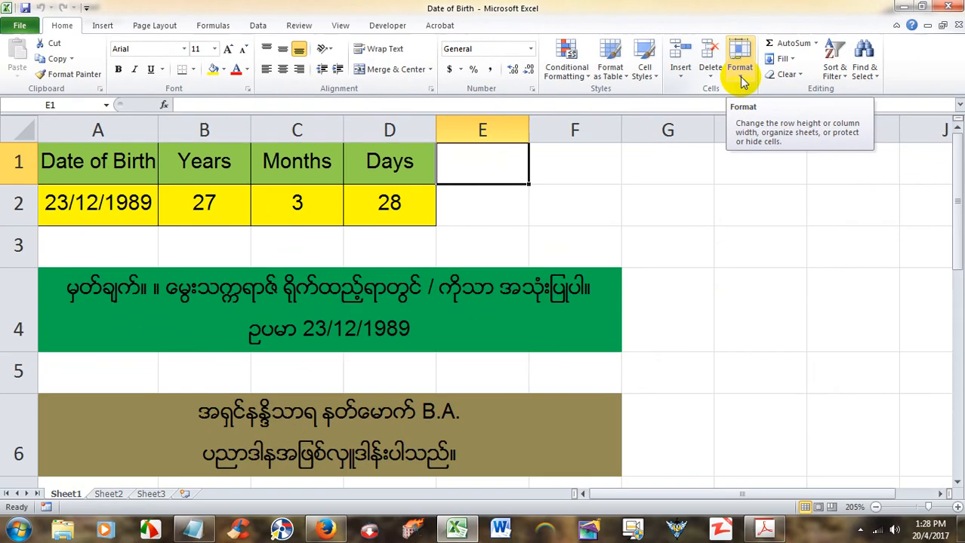
{"action": "left_click", "coordinate": [743, 83]}
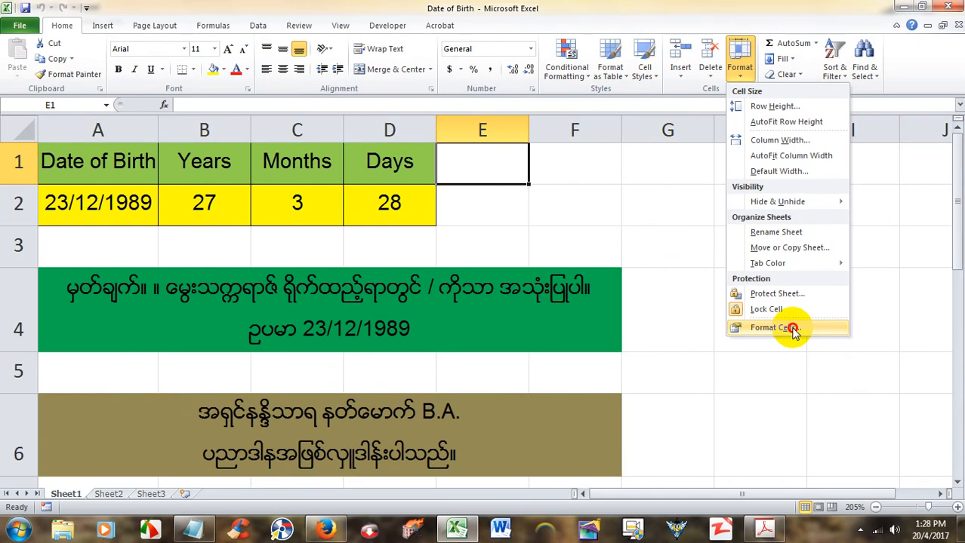
{"action": "left_click", "coordinate": [619, 271]}
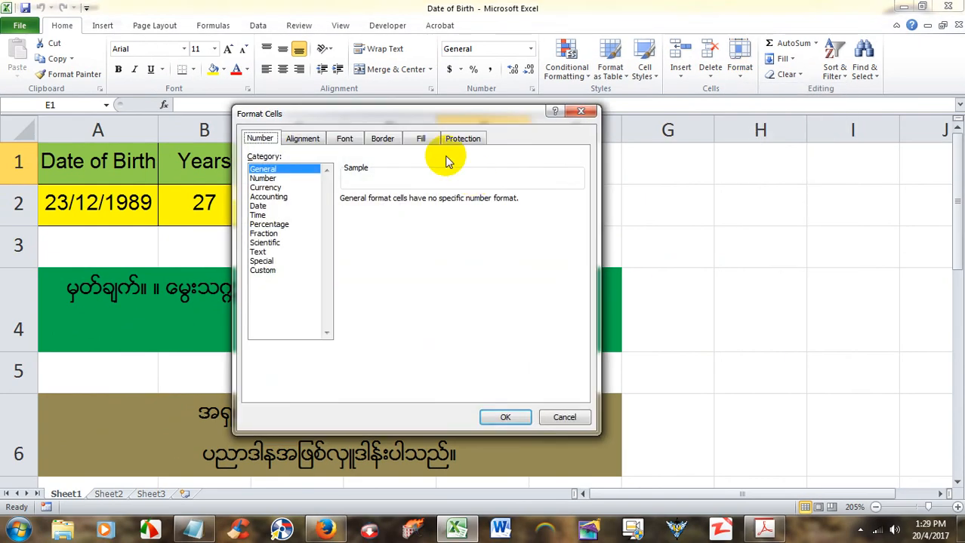
{"action": "left_click_drag", "start_coordinate": [409, 115], "coordinate": [477, 145]}
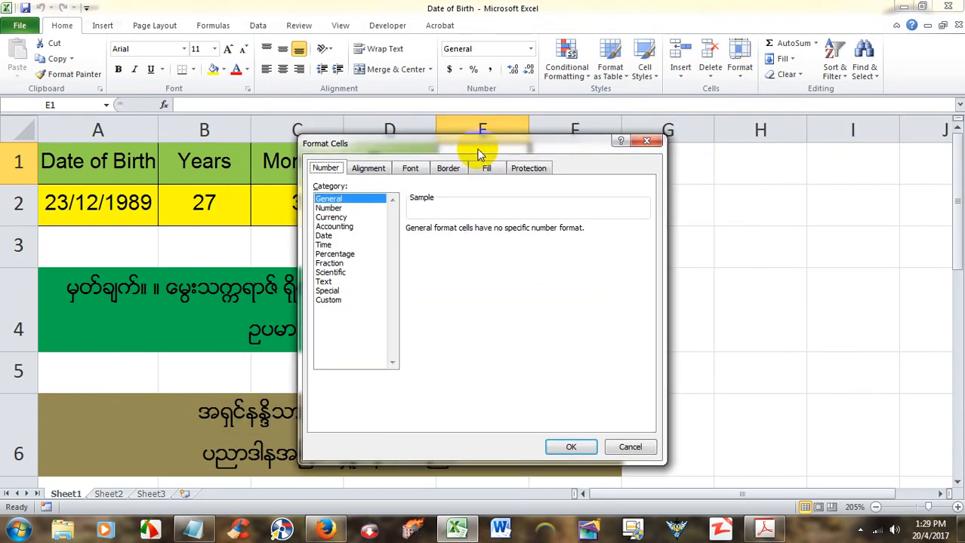
{"action": "left_click", "coordinate": [646, 141]}
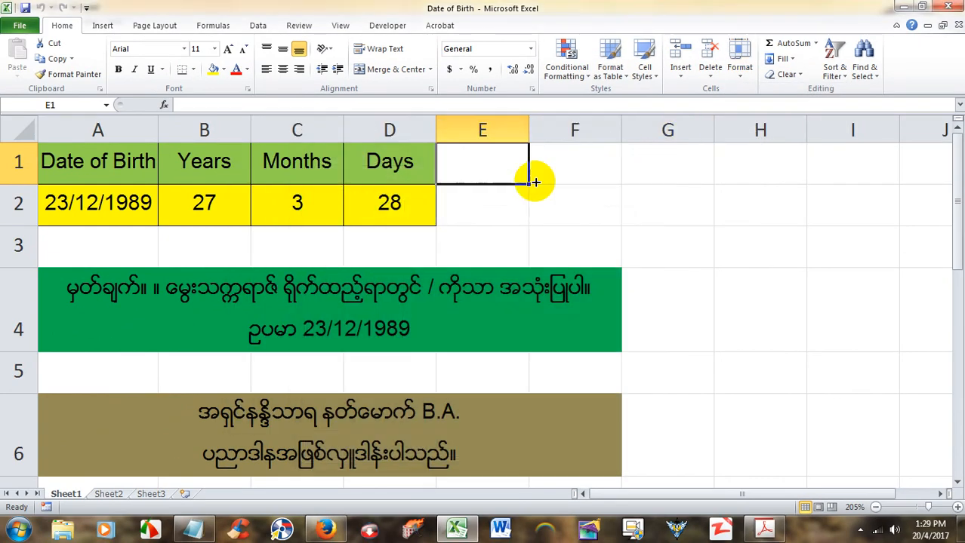
{"action": "right_click", "coordinate": [474, 163]}
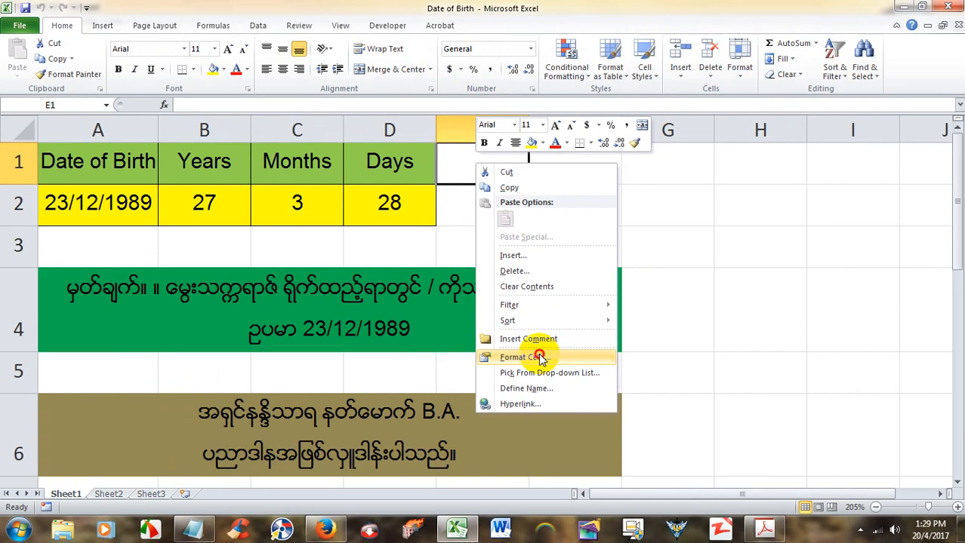
{"action": "left_click", "coordinate": [543, 357]}
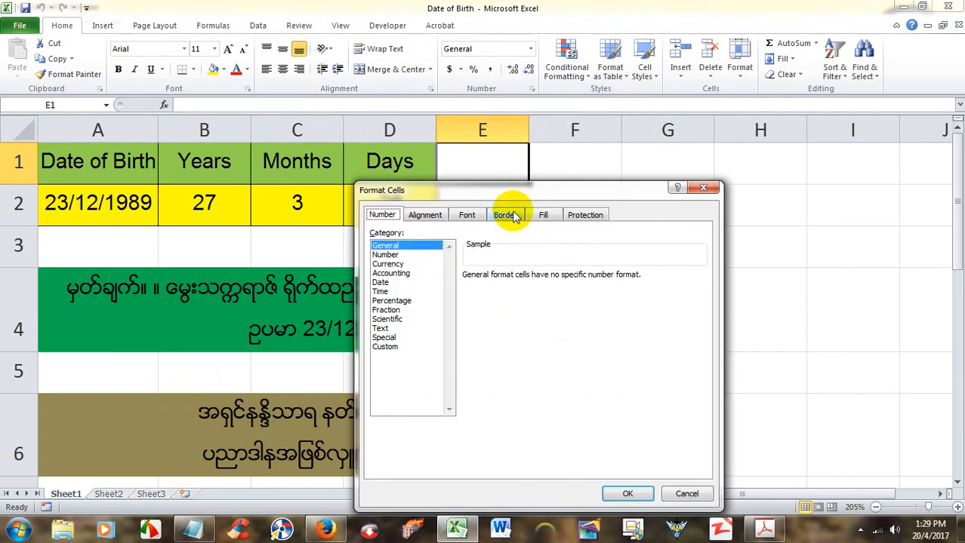
{"action": "left_click_drag", "start_coordinate": [504, 189], "coordinate": [412, 146]}
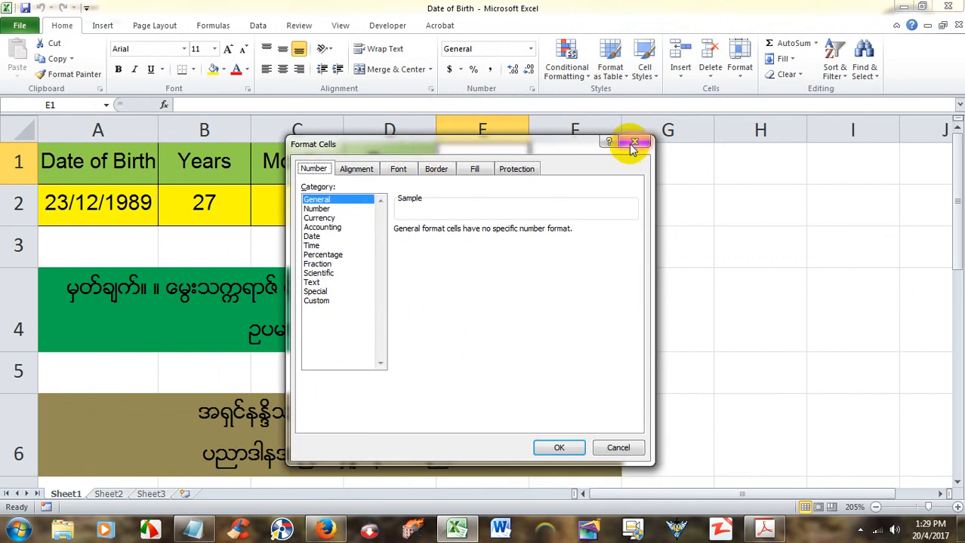
{"action": "left_click", "coordinate": [634, 141]}
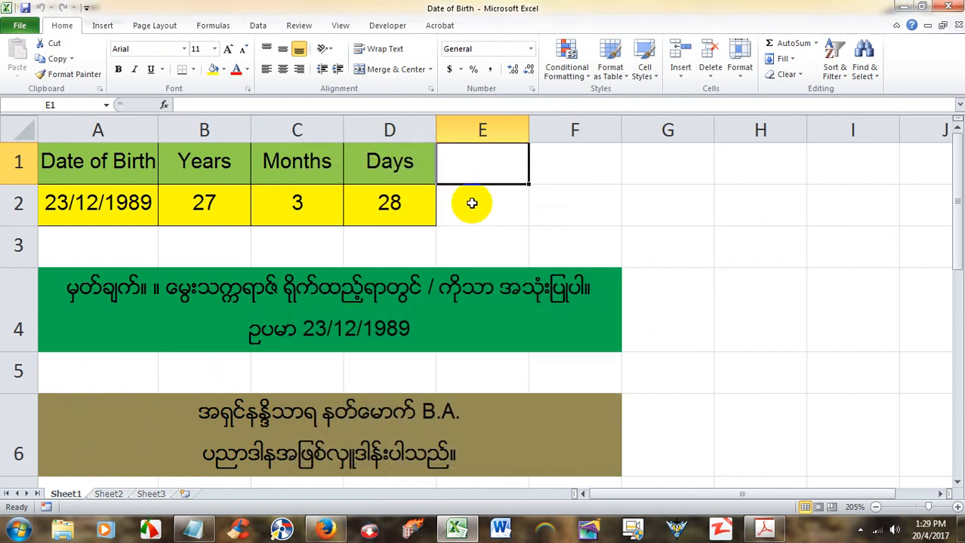
Step: Select the whole sheet and set every cell to Locked and Hidden in Format Cells
{"action": "left_click", "coordinate": [471, 204]}
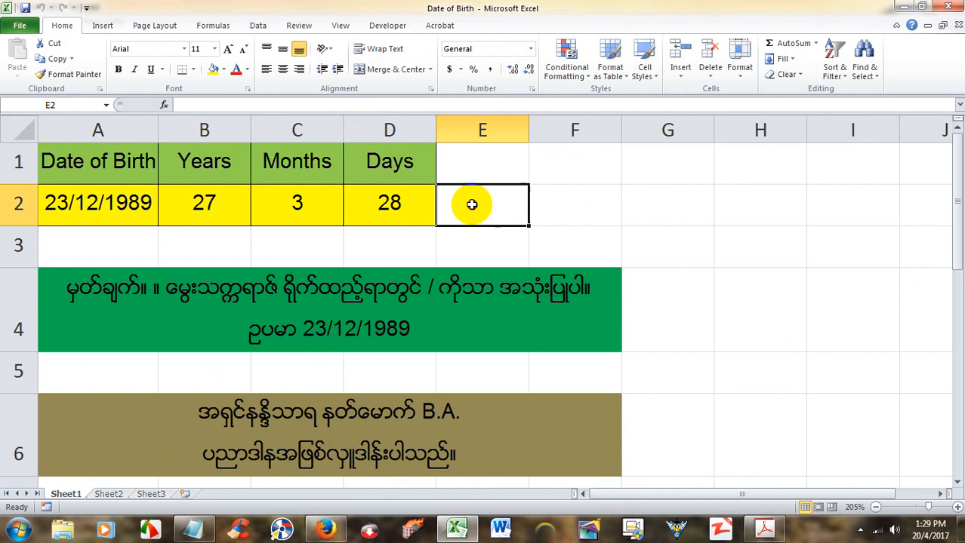
{"action": "left_click", "coordinate": [470, 172]}
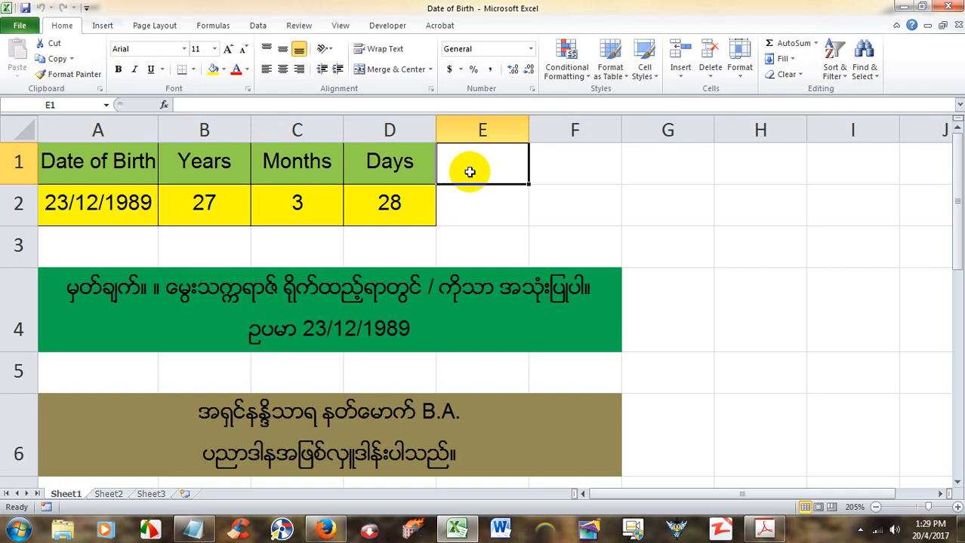
{"action": "key", "text": "ctrl+a"}
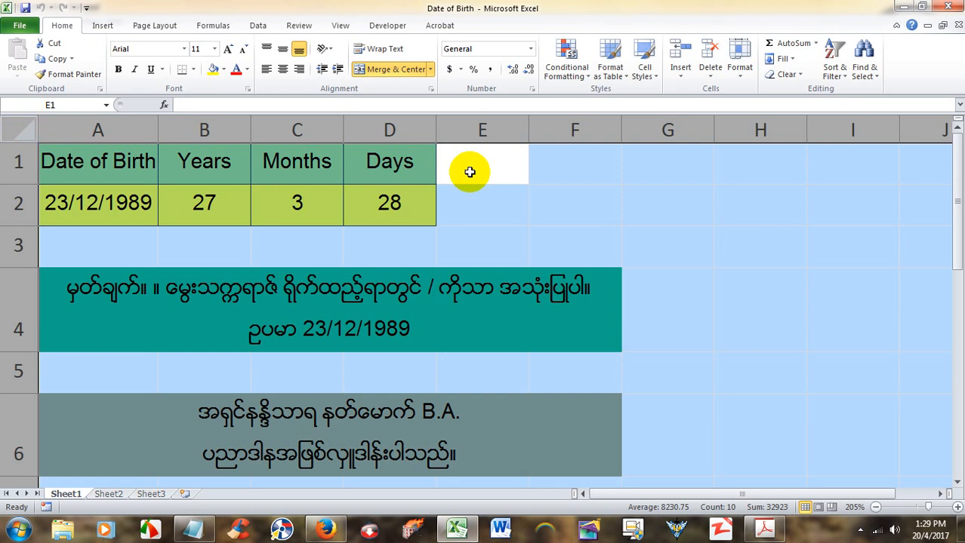
{"action": "key", "text": "ctrl+1"}
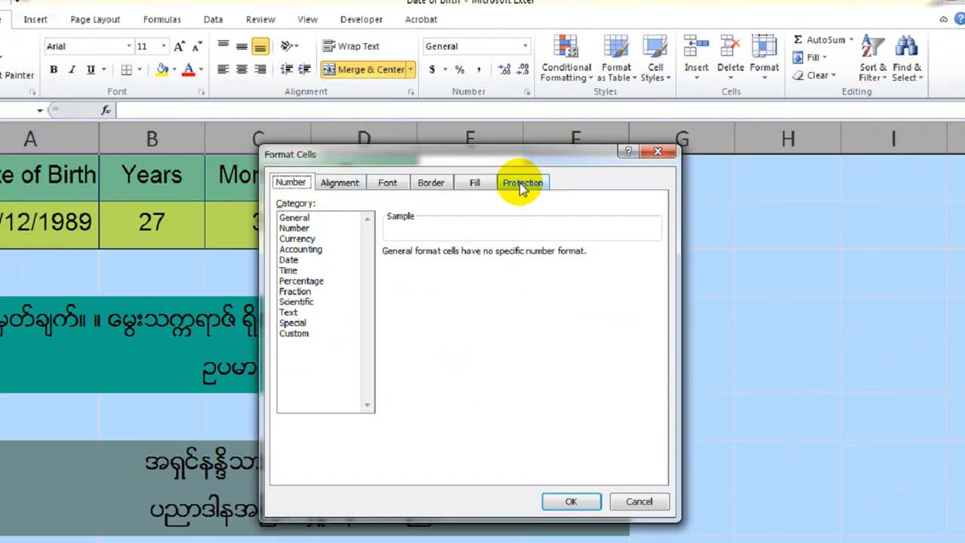
{"action": "left_click", "coordinate": [488, 273]}
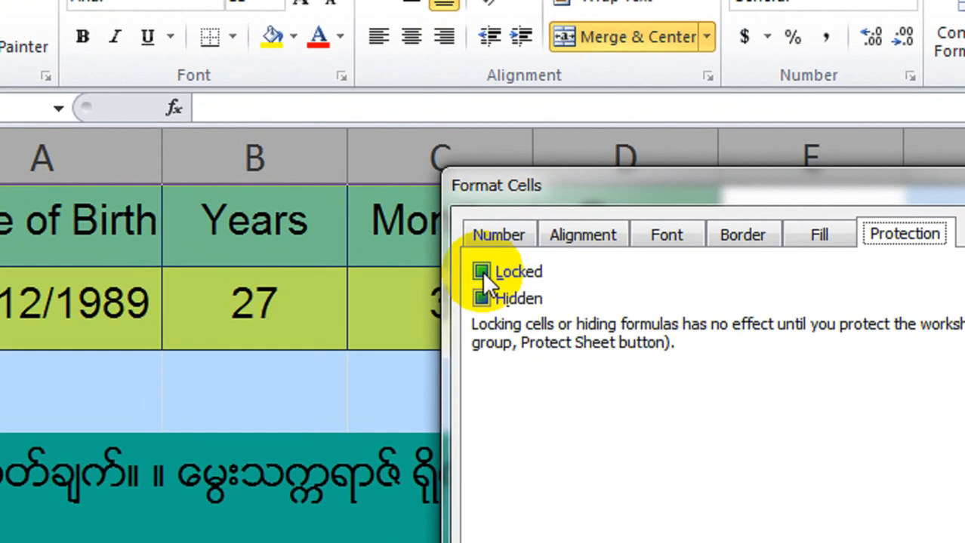
{"action": "left_click", "coordinate": [318, 186]}
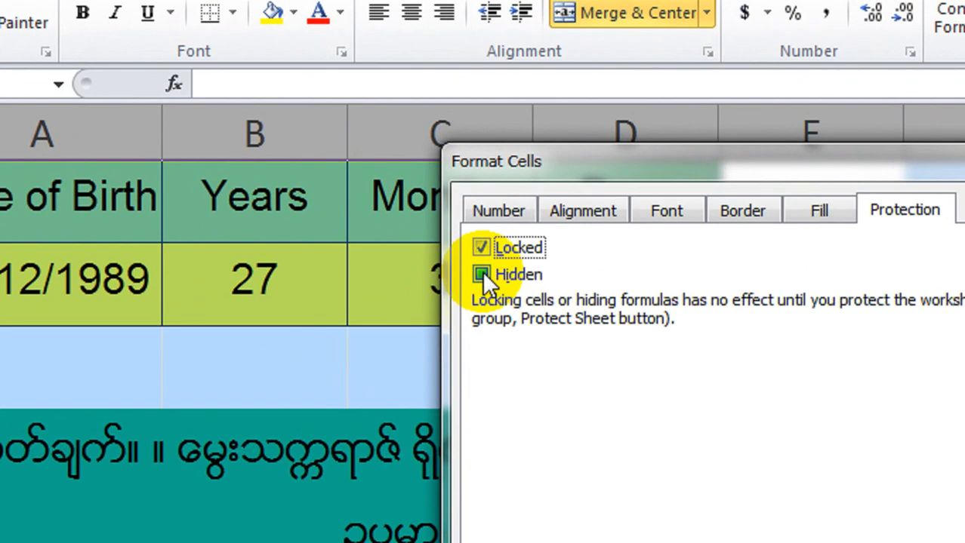
{"action": "left_click", "coordinate": [481, 275]}
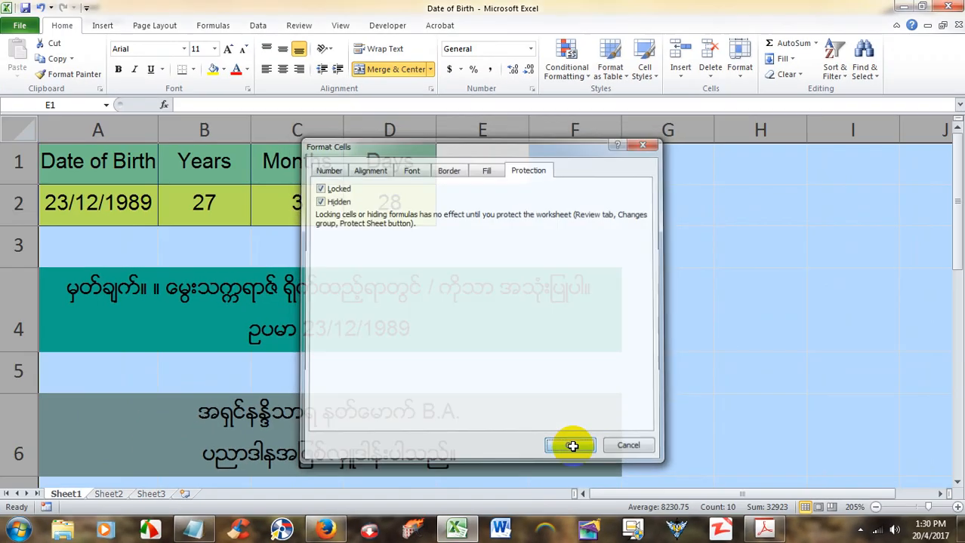
{"action": "left_click", "coordinate": [475, 353]}
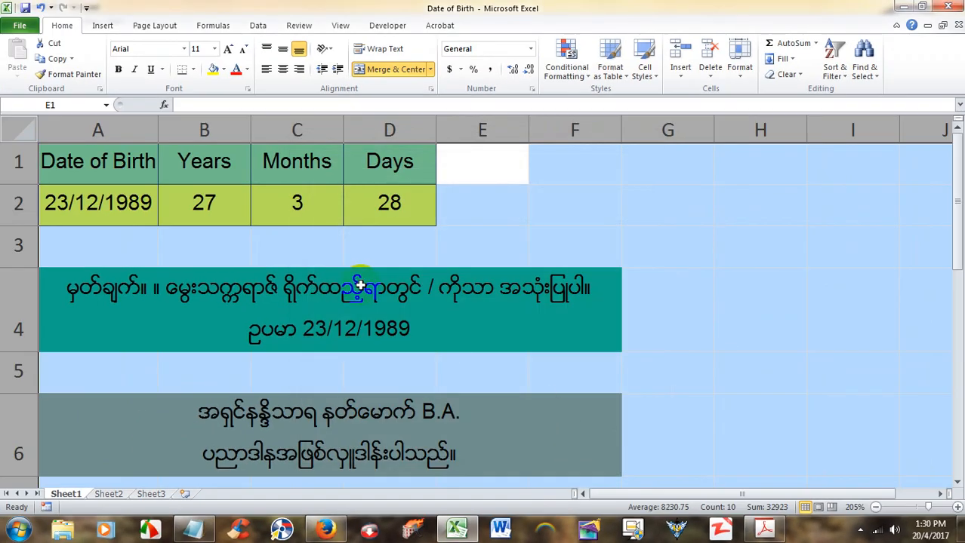
{"action": "left_click", "coordinate": [296, 255]}
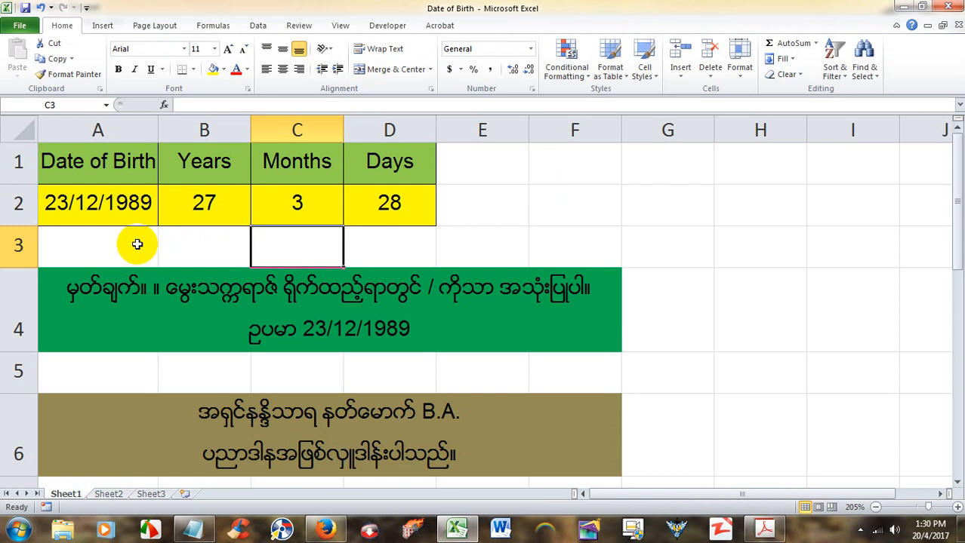
{"action": "left_click", "coordinate": [114, 205]}
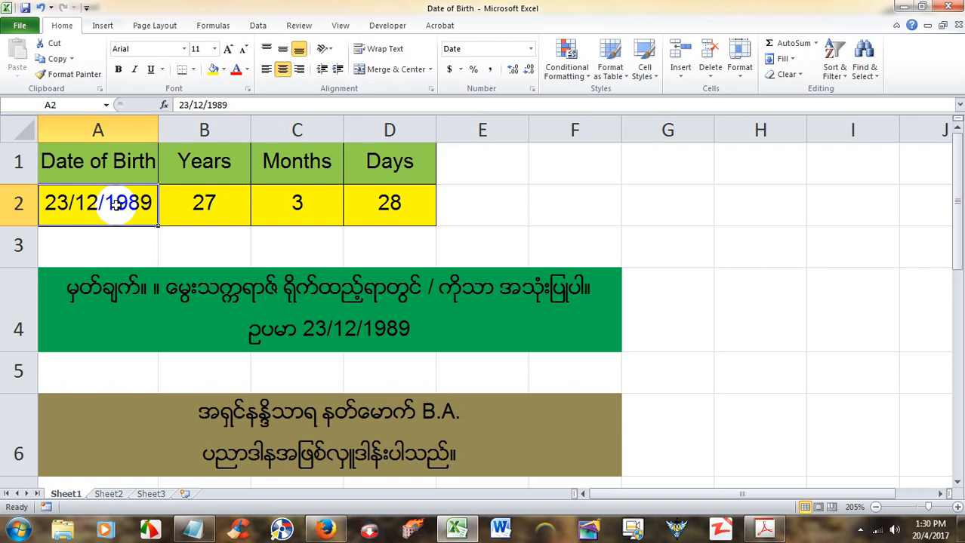
Step: Untick Locked and Hidden for cell A2 so the date stays editable
{"action": "key", "text": "ctrl+1"}
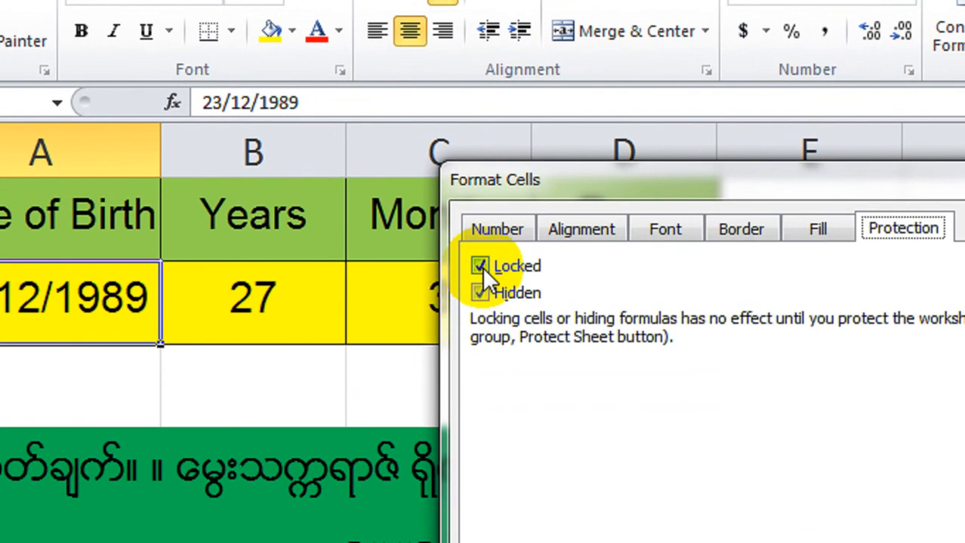
{"action": "left_click", "coordinate": [482, 267]}
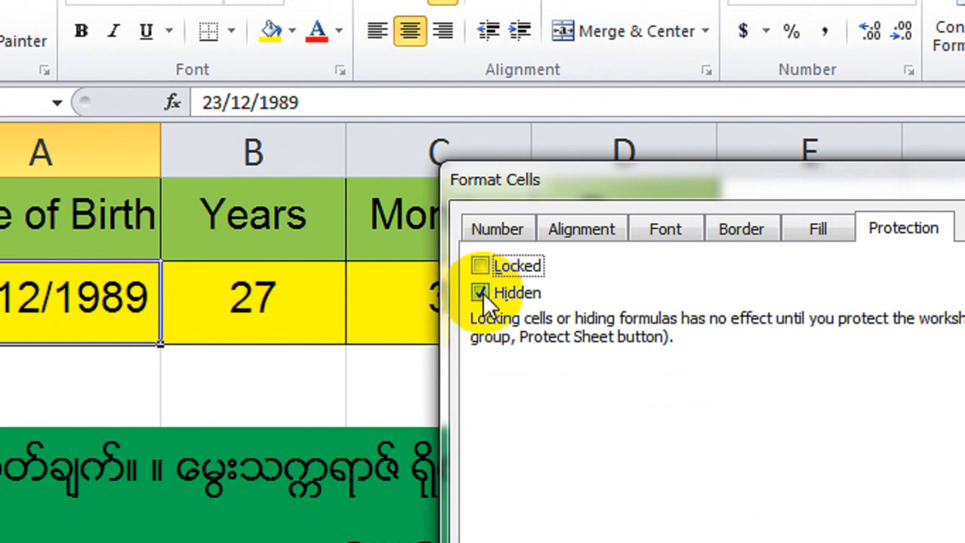
{"action": "left_click", "coordinate": [481, 292]}
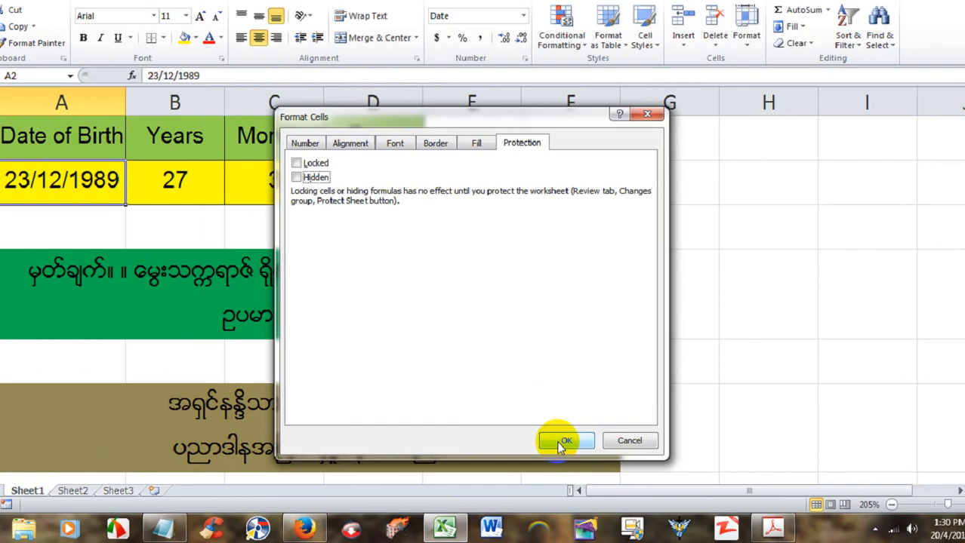
{"action": "left_click", "coordinate": [563, 447]}
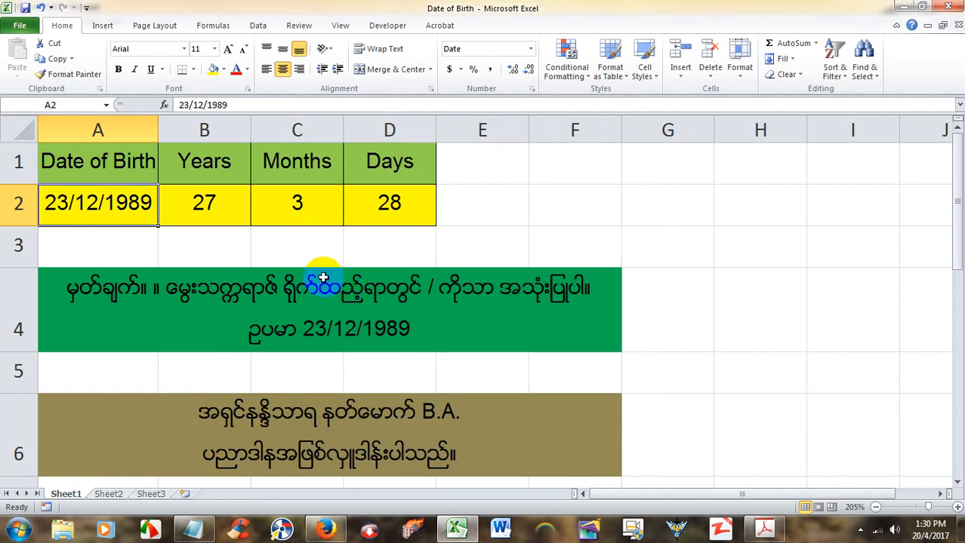
Step: Inspect the DATEDIF formulas in B2, C2 and D2, then switch to the Review tab
{"action": "left_click", "coordinate": [218, 211]}
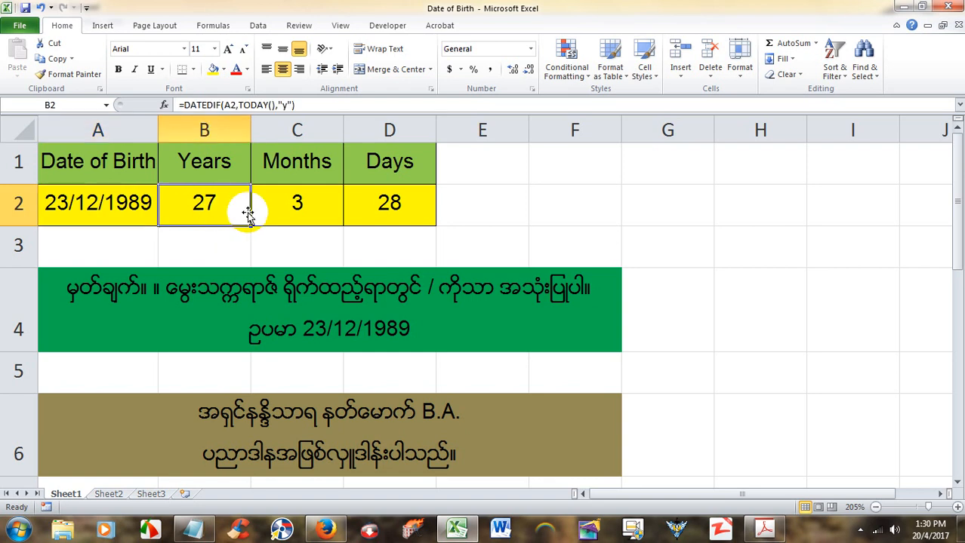
{"action": "left_click", "coordinate": [298, 212]}
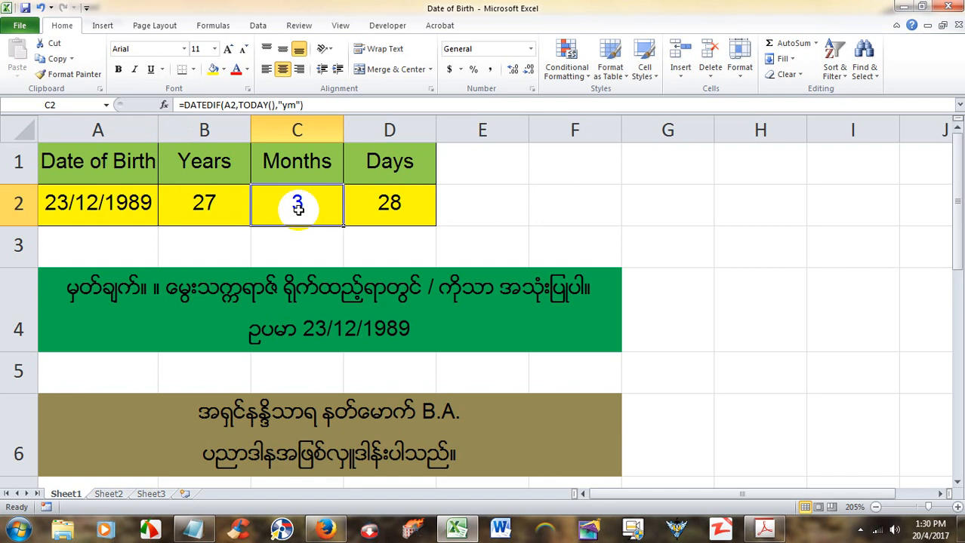
{"action": "left_click", "coordinate": [404, 209]}
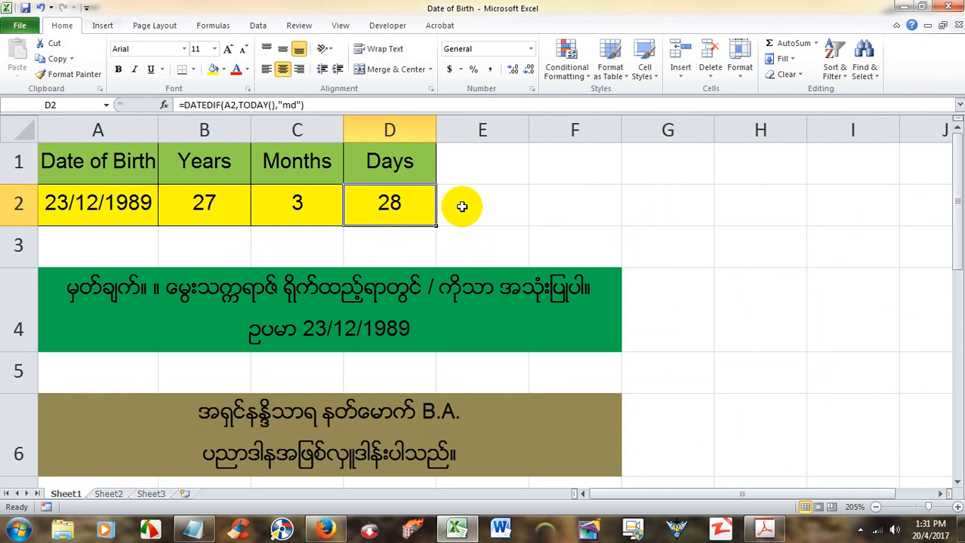
{"action": "left_click", "coordinate": [462, 206]}
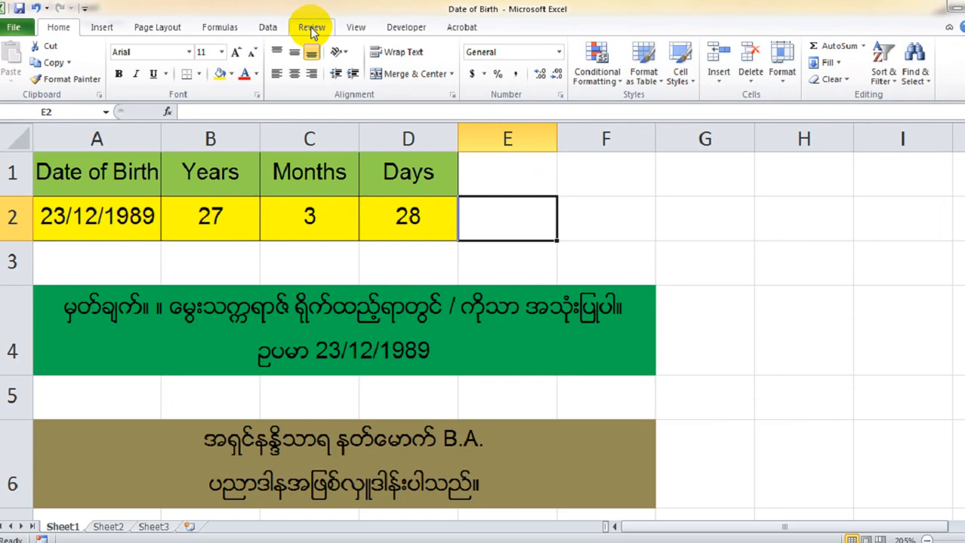
{"action": "left_click", "coordinate": [484, 56]}
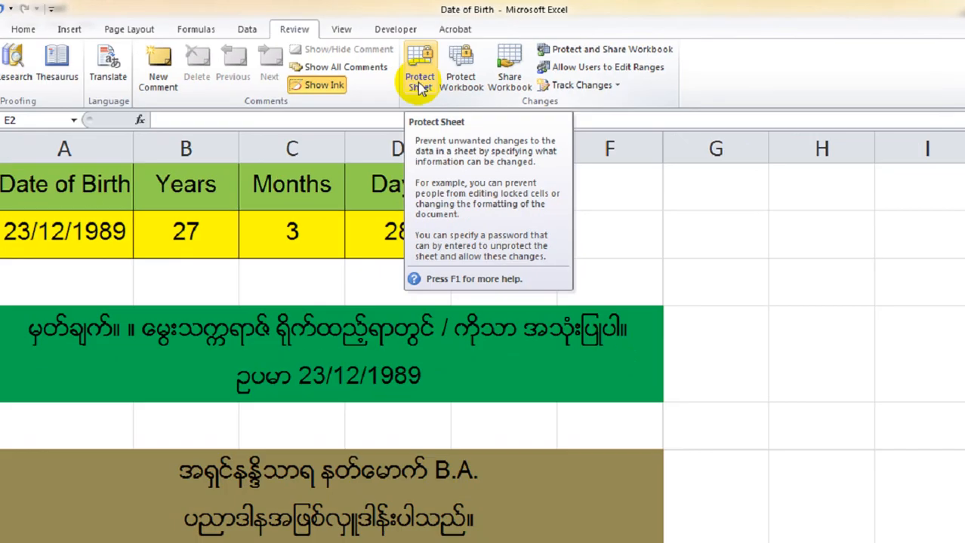
Step: Protect the sheet with a password, confirm it, and close the workbook with Ctrl+W
{"action": "left_click", "coordinate": [435, 98]}
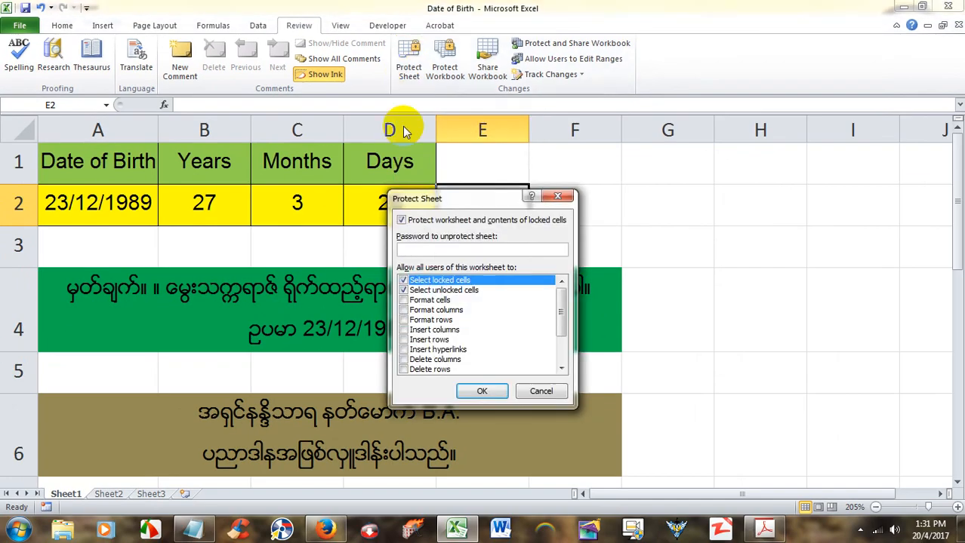
{"action": "left_click_drag", "start_coordinate": [442, 202], "coordinate": [444, 160]}
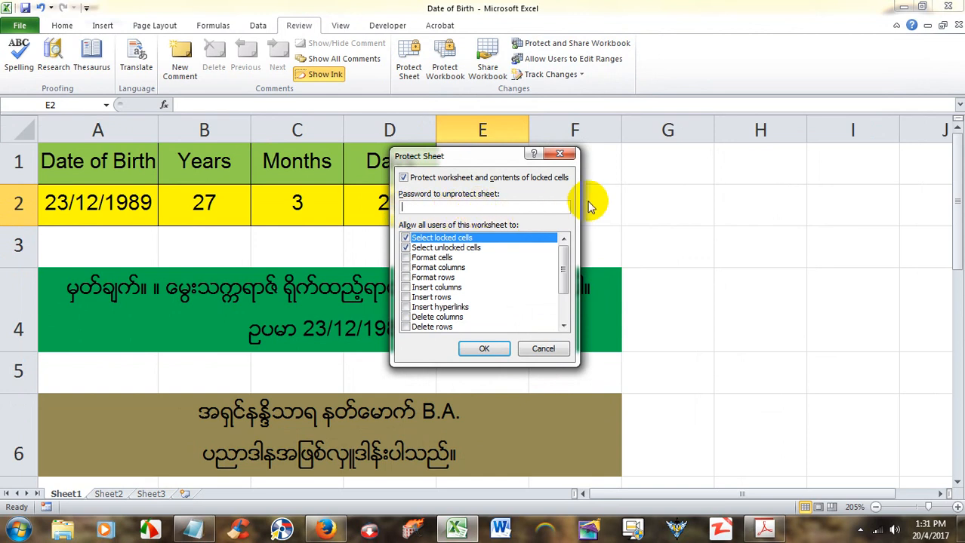
{"action": "type", "text": "12"}
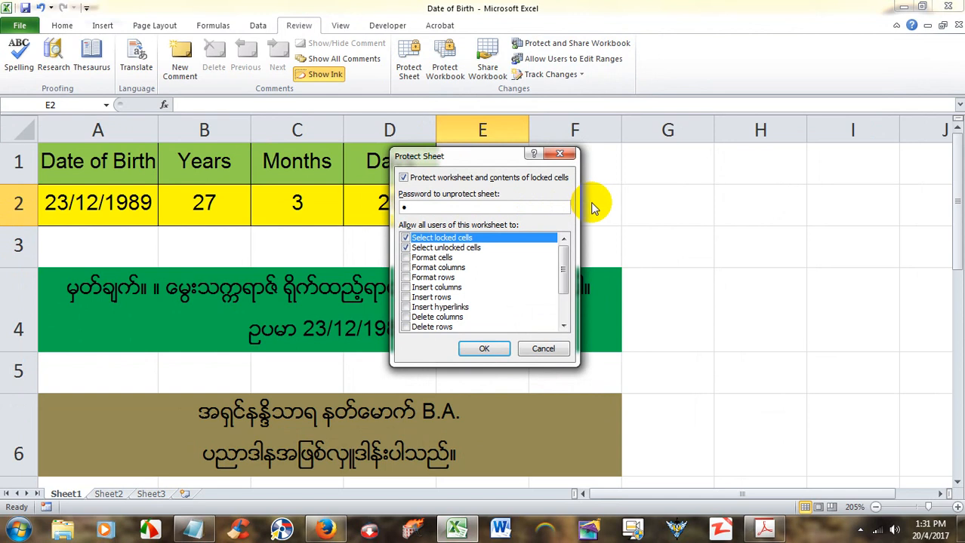
{"action": "type", "text": "345678"}
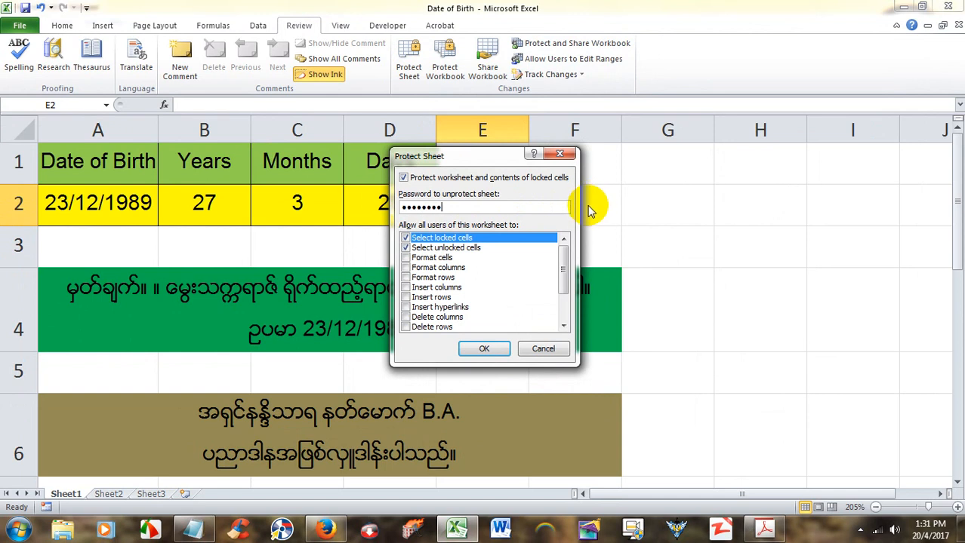
{"action": "key", "text": "Return"}
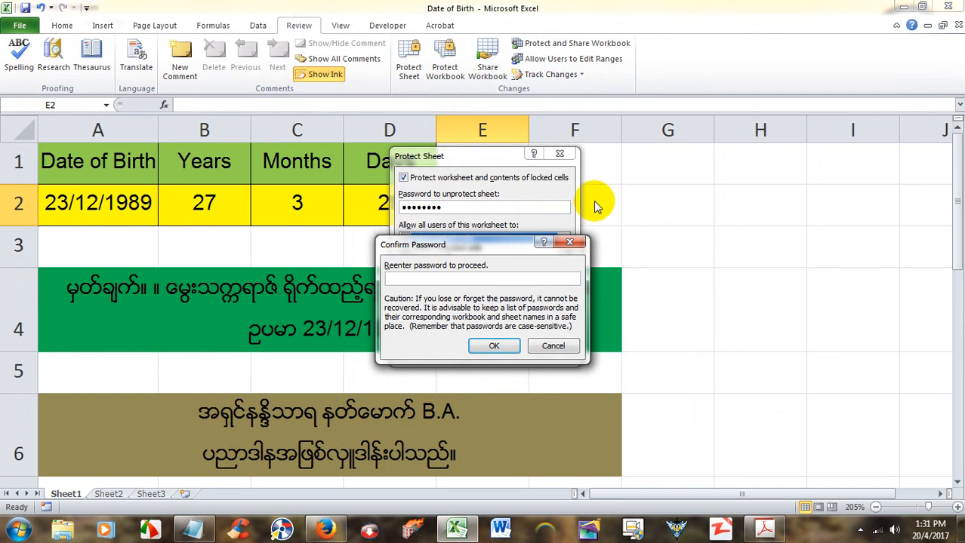
{"action": "type", "text": "123"}
{"action": "key", "text": "Return"}
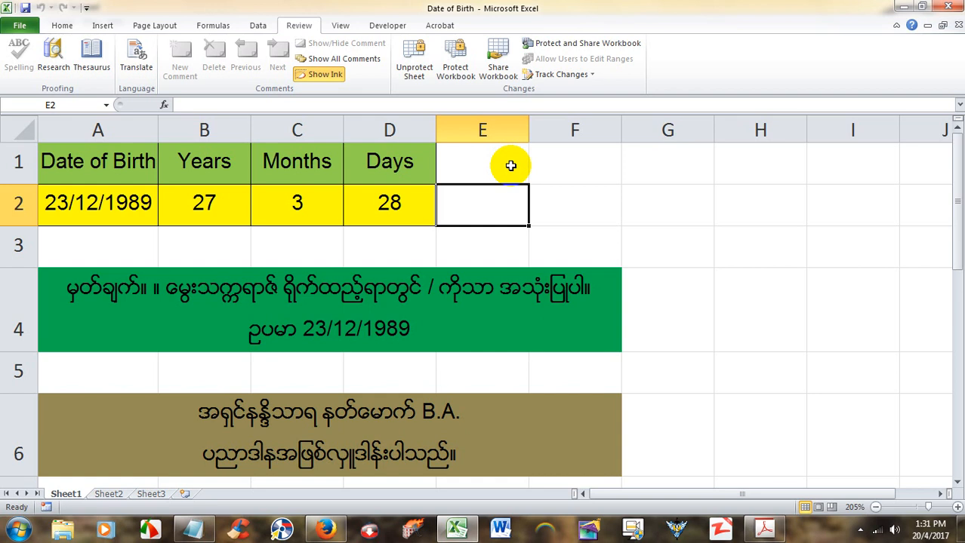
{"action": "key", "text": "ctrl+w"}
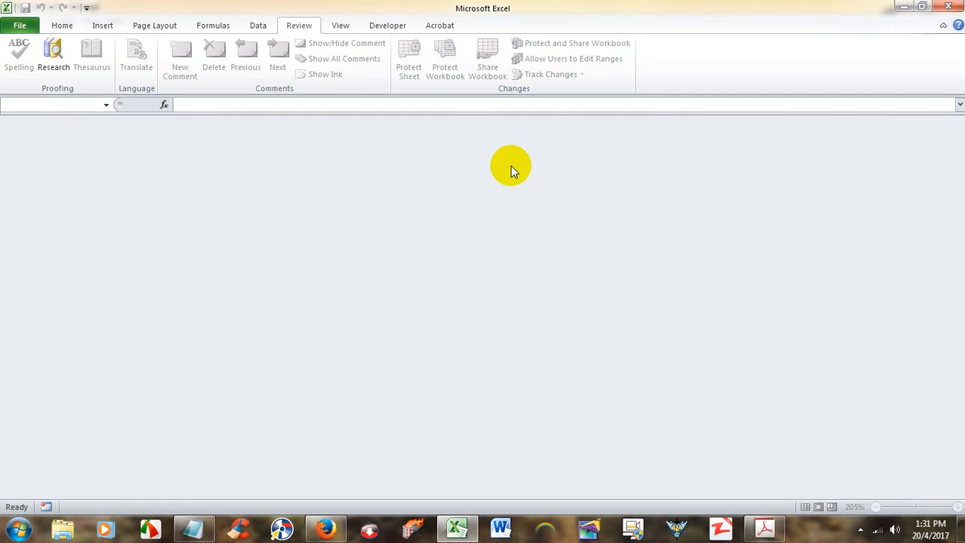
Step: Minimize the empty Excel window and the Notepad notes, then open the Date of Birth desktop file
{"action": "left_click", "coordinate": [902, 6]}
{"action": "left_click", "coordinate": [901, 7]}
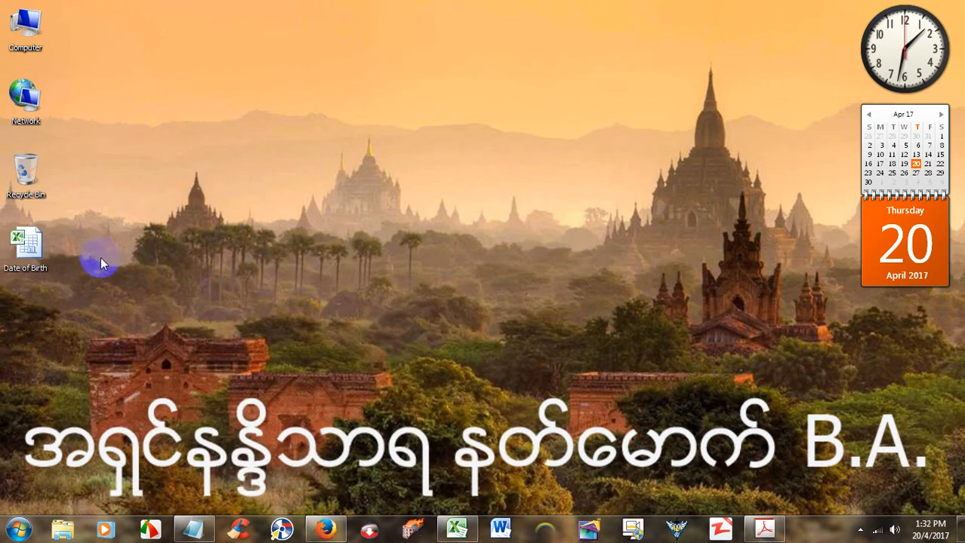
{"action": "double_click", "coordinate": [12, 249]}
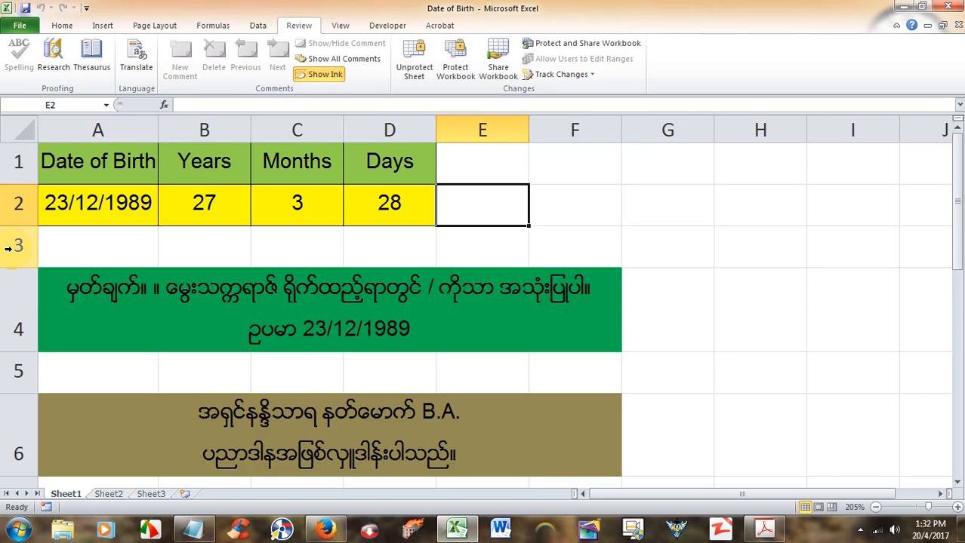
{"action": "left_click", "coordinate": [195, 212]}
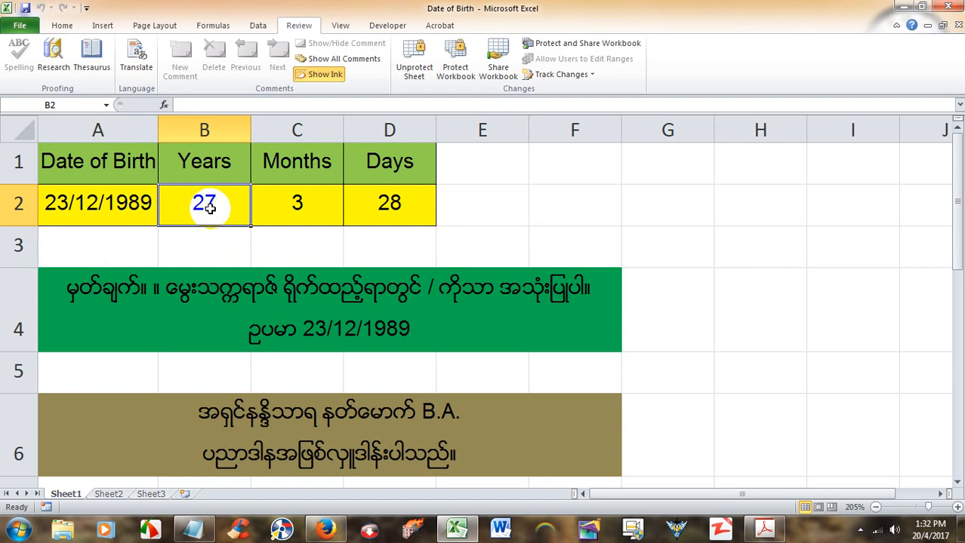
{"action": "left_click", "coordinate": [271, 207]}
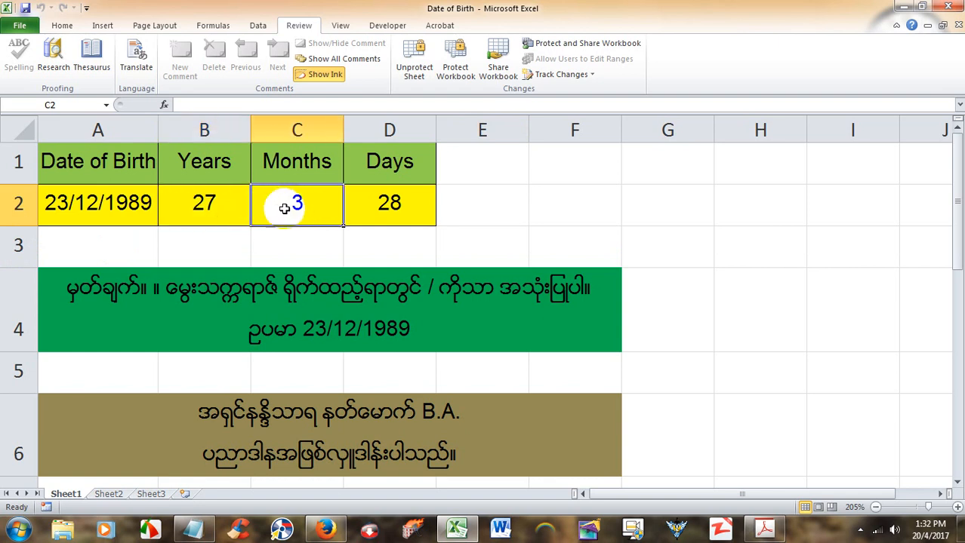
{"action": "left_click", "coordinate": [373, 206]}
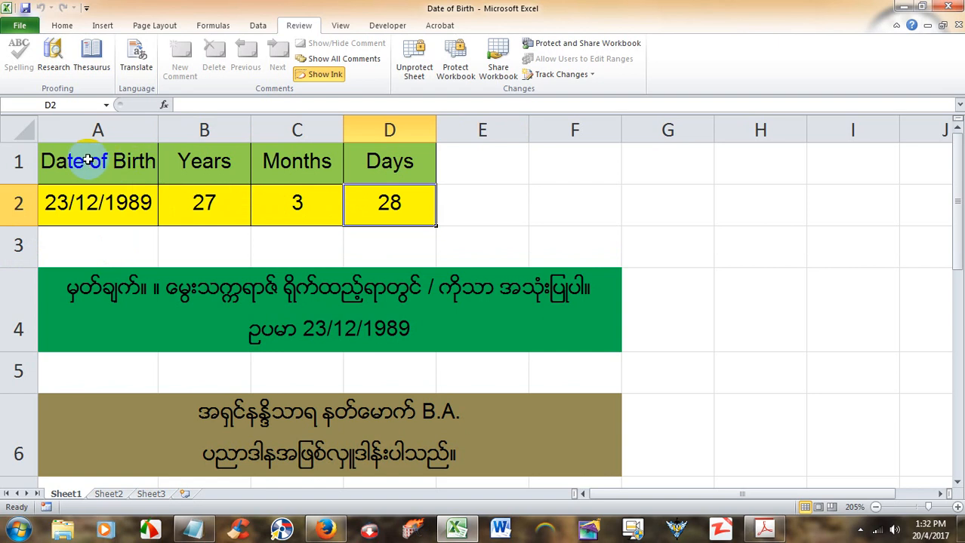
{"action": "left_click_drag", "start_coordinate": [88, 161], "coordinate": [368, 168]}
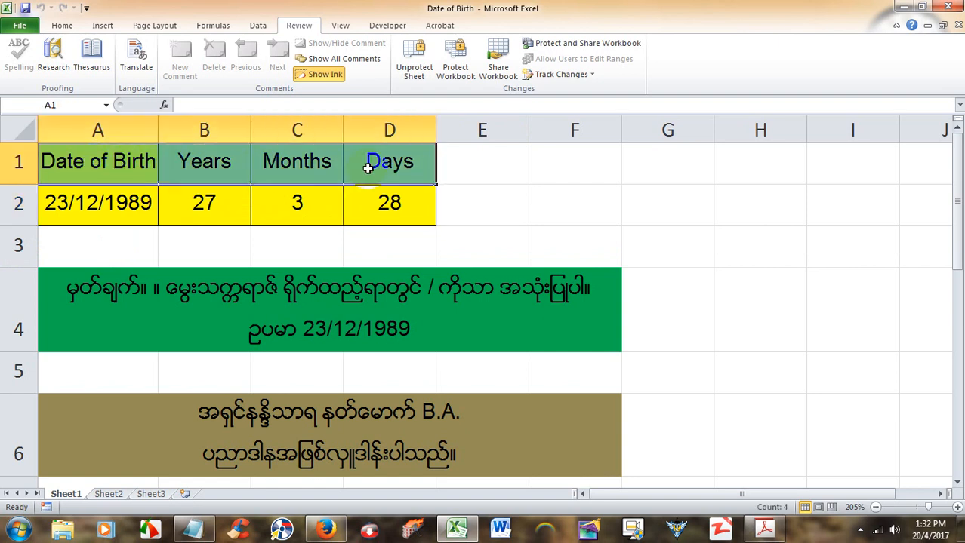
{"action": "key", "text": "Delete"}
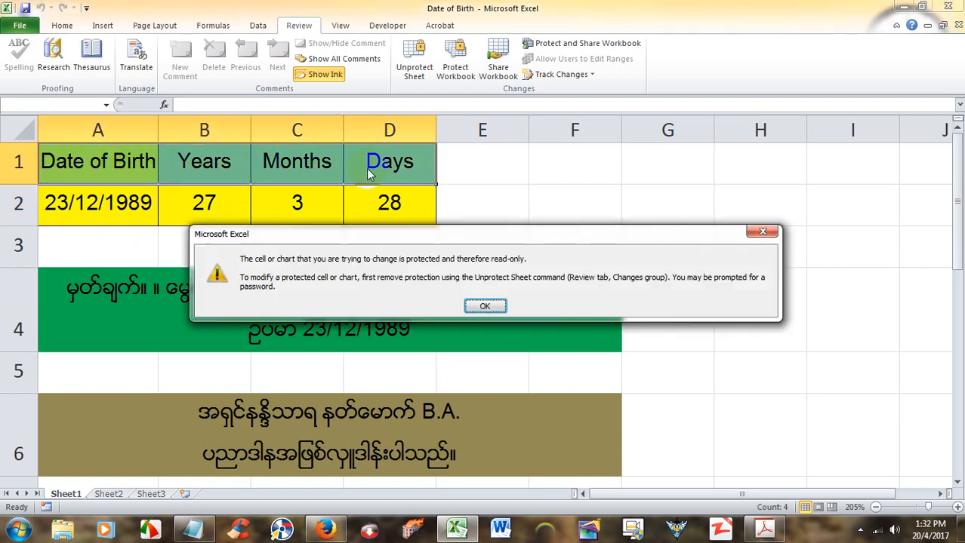
{"action": "left_click", "coordinate": [493, 303]}
{"action": "left_click", "coordinate": [291, 301]}
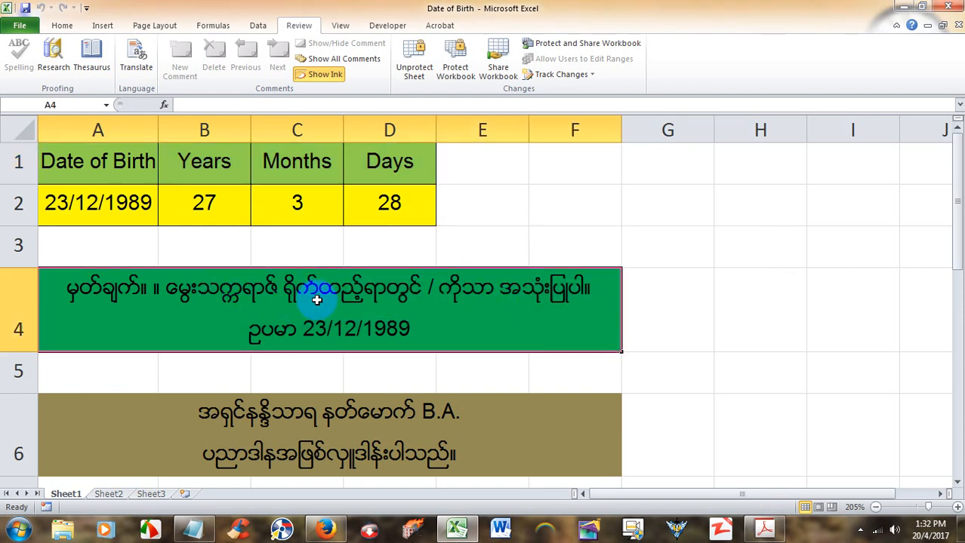
{"action": "key", "text": "Delete"}
{"action": "left_click", "coordinate": [488, 306]}
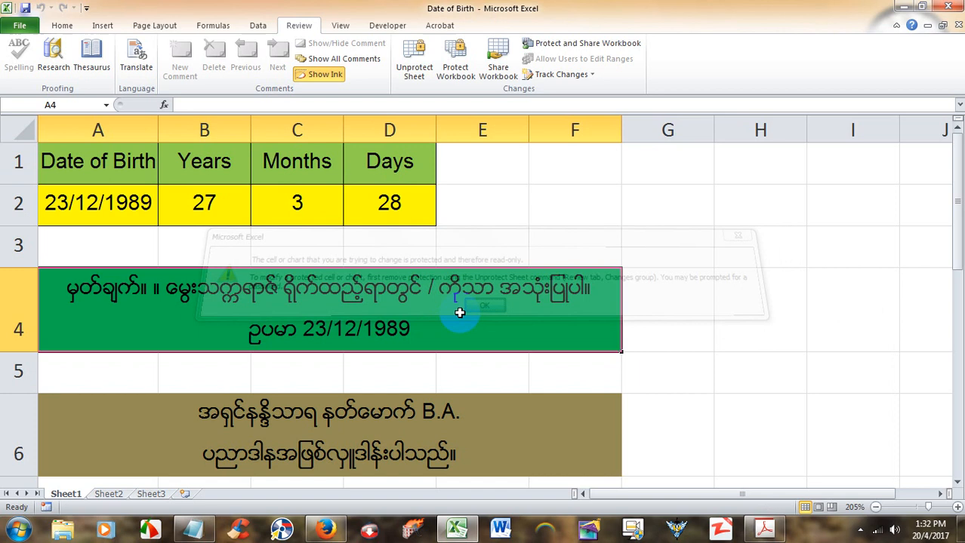
{"action": "left_click", "coordinate": [362, 434]}
{"action": "key", "text": "Delete"}
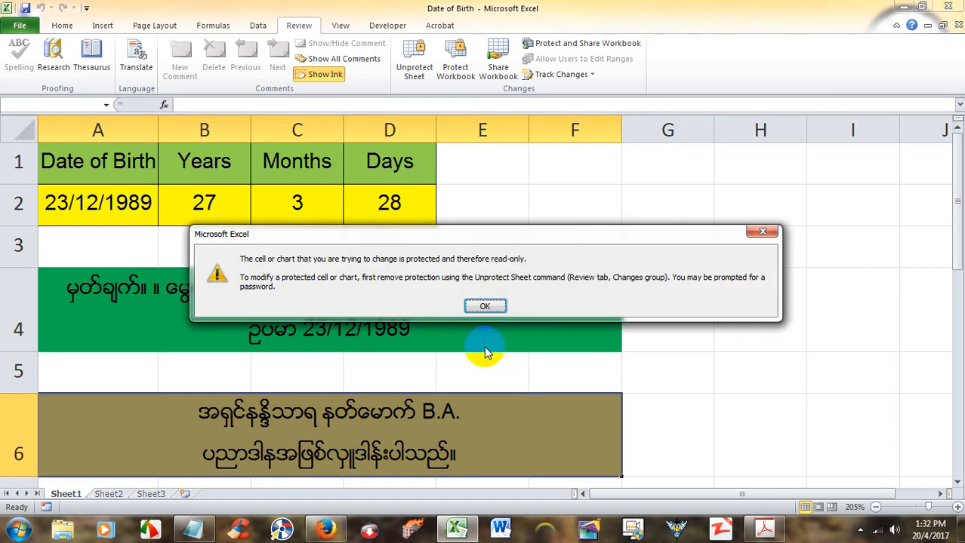
{"action": "left_click", "coordinate": [487, 306]}
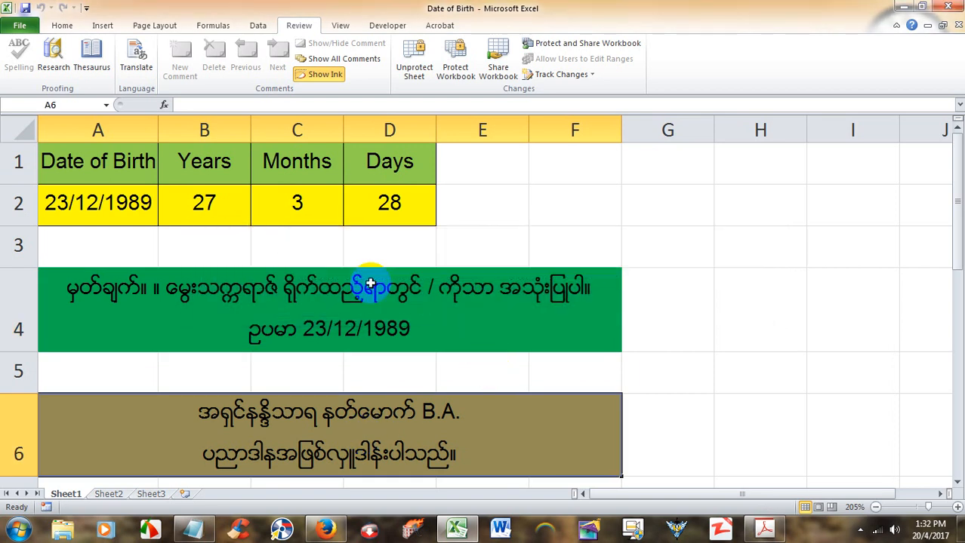
Step: Replace the date in A2 with 20/1/2000, giving an age of 17 years, 3 months, 0 days
{"action": "left_click", "coordinate": [120, 212]}
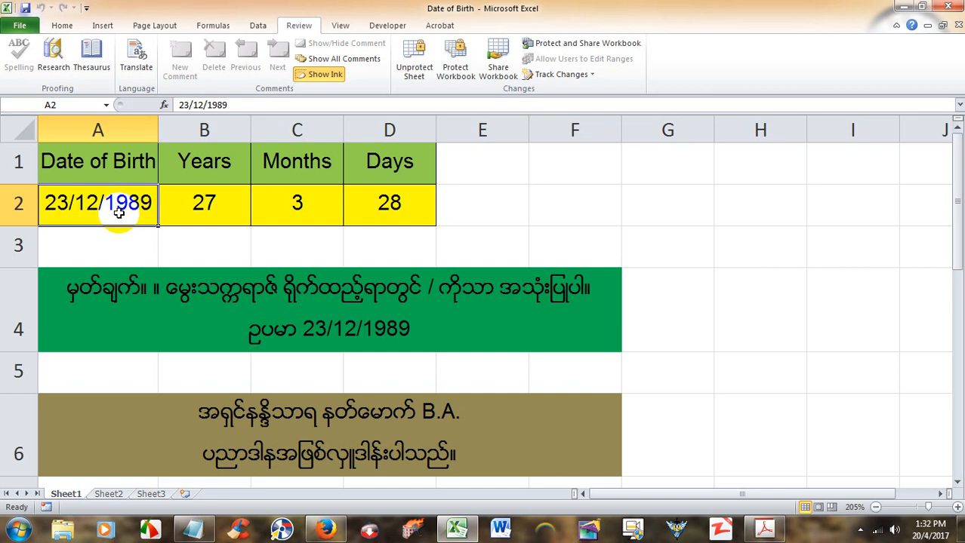
{"action": "key", "text": "Delete"}
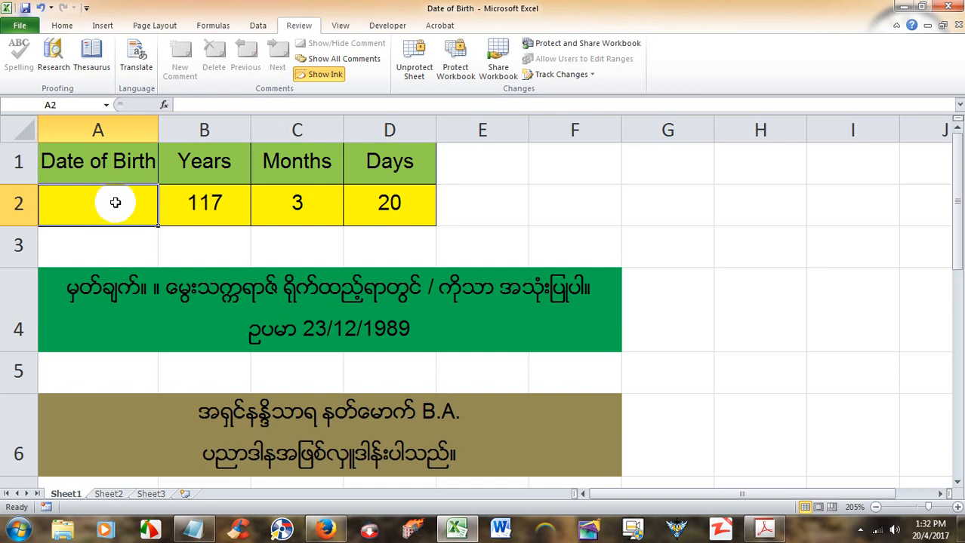
{"action": "type", "text": "20"}
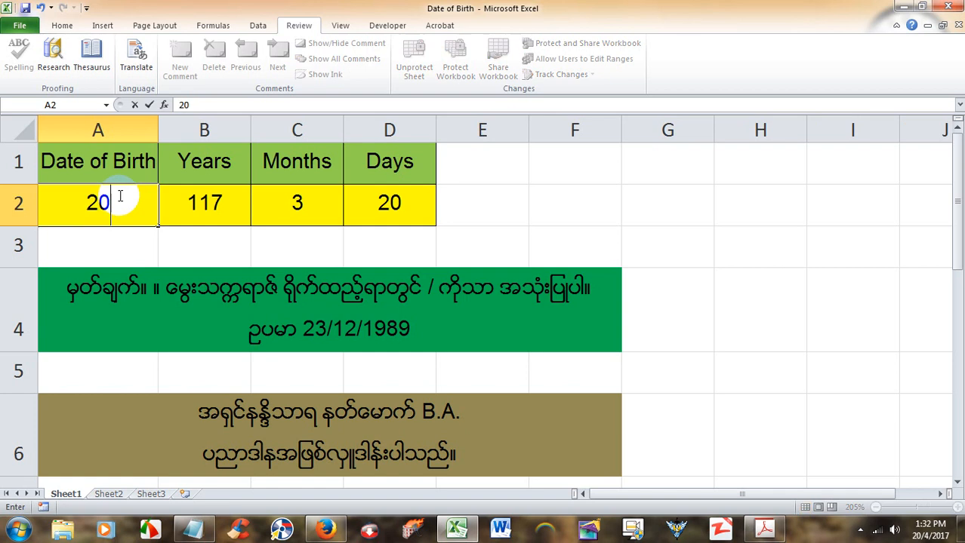
{"action": "type", "text": "/1"}
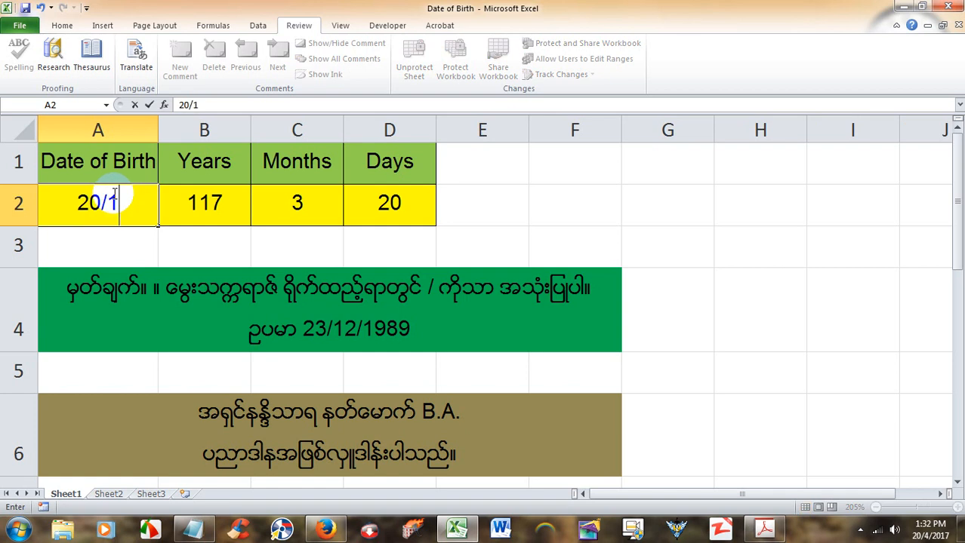
{"action": "type", "text": "/"}
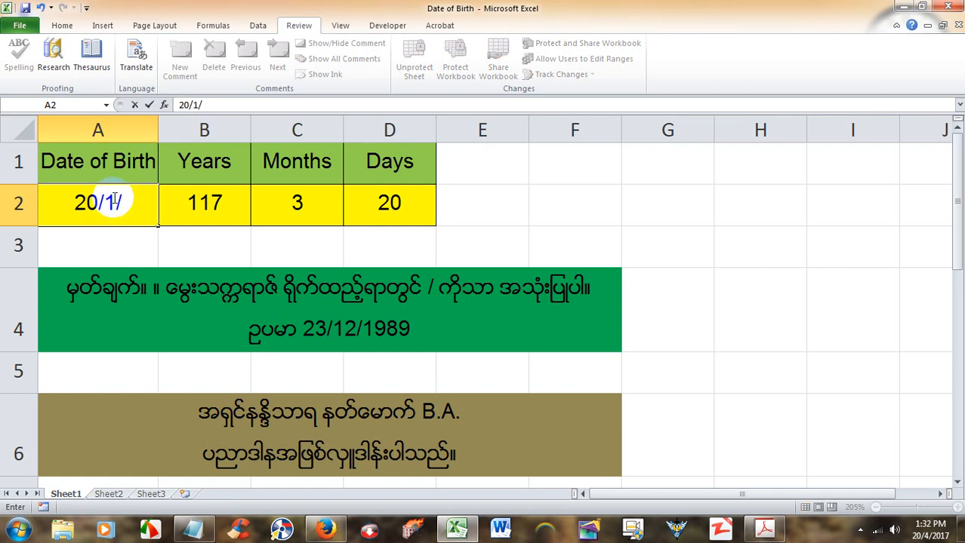
{"action": "type", "text": "2000"}
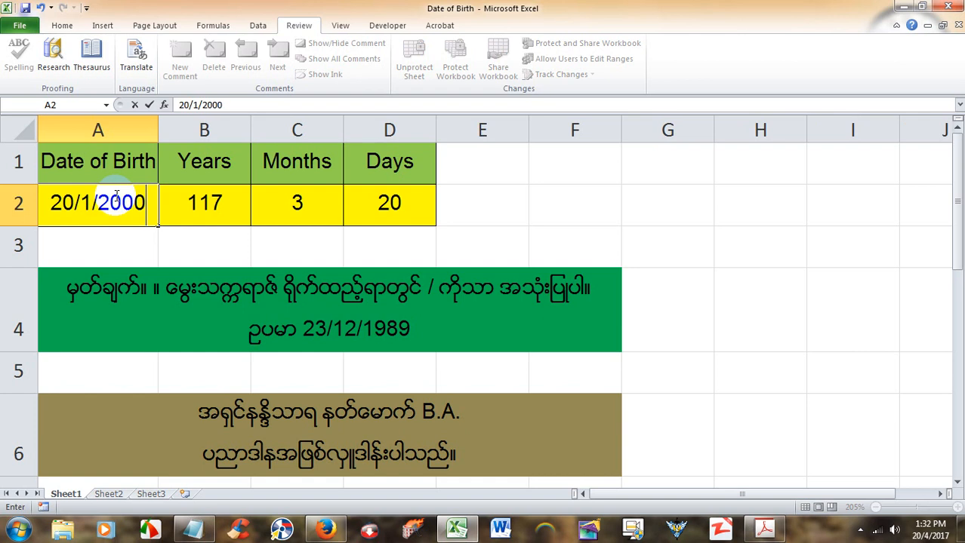
{"action": "key", "text": "Return"}
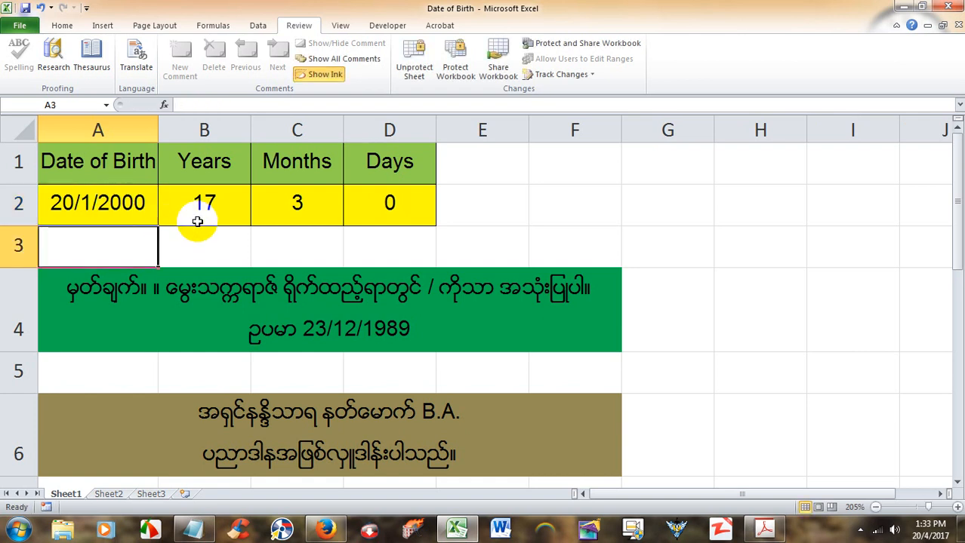
{"action": "left_click", "coordinate": [488, 204]}
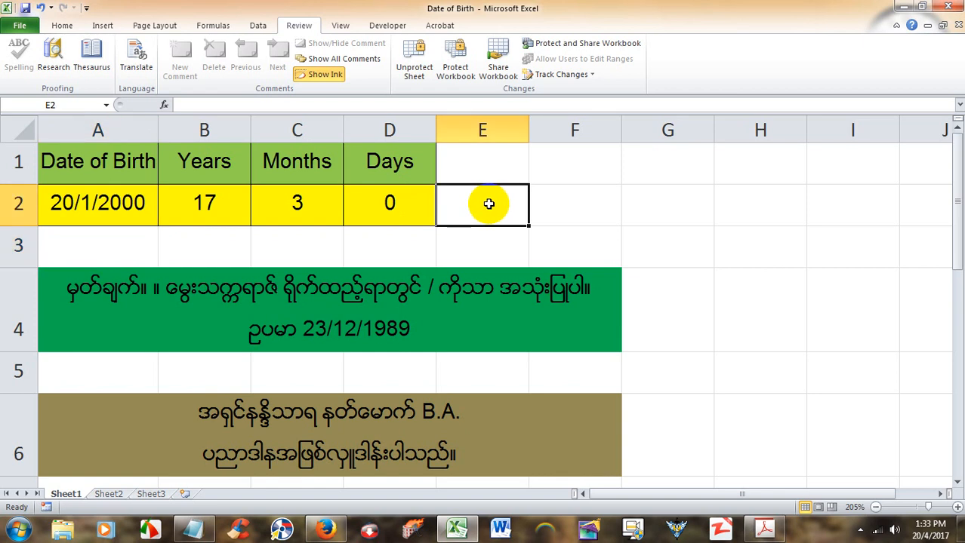